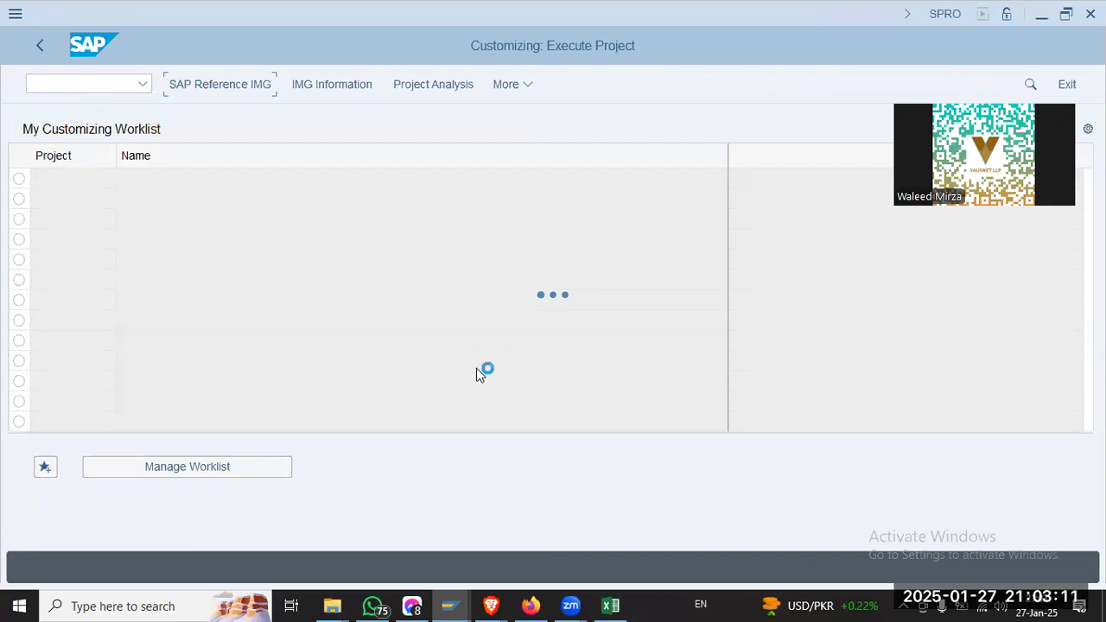
# Expand the IMG structure through Personnel Management and Personnel Administration down to Payroll Data
pyautogui.scroll(-6, 136, 518)
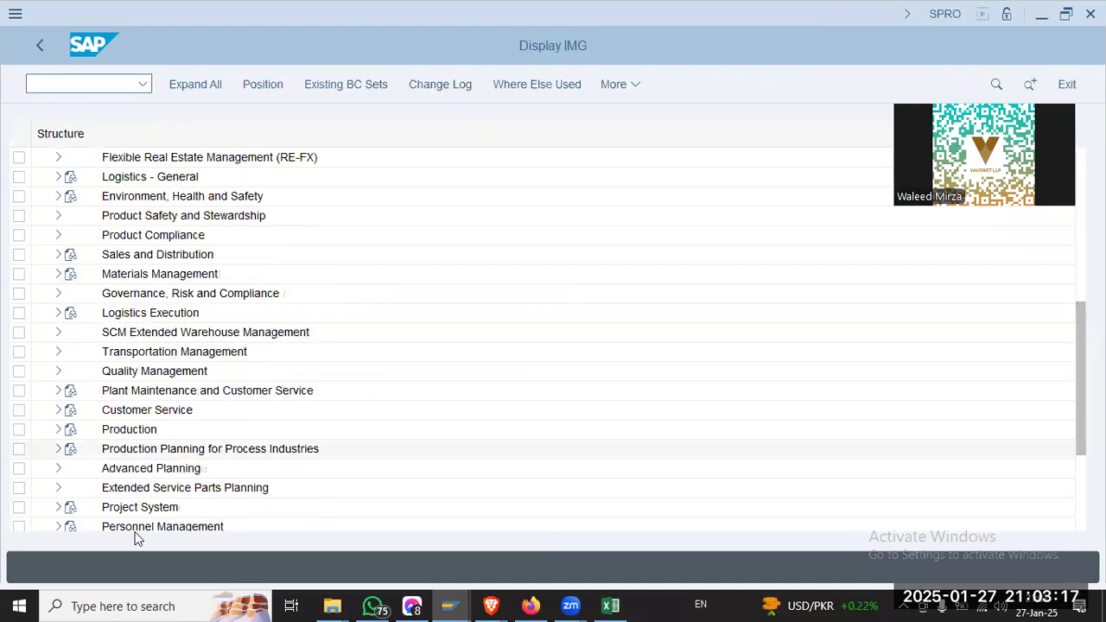
pyautogui.click(66, 513)
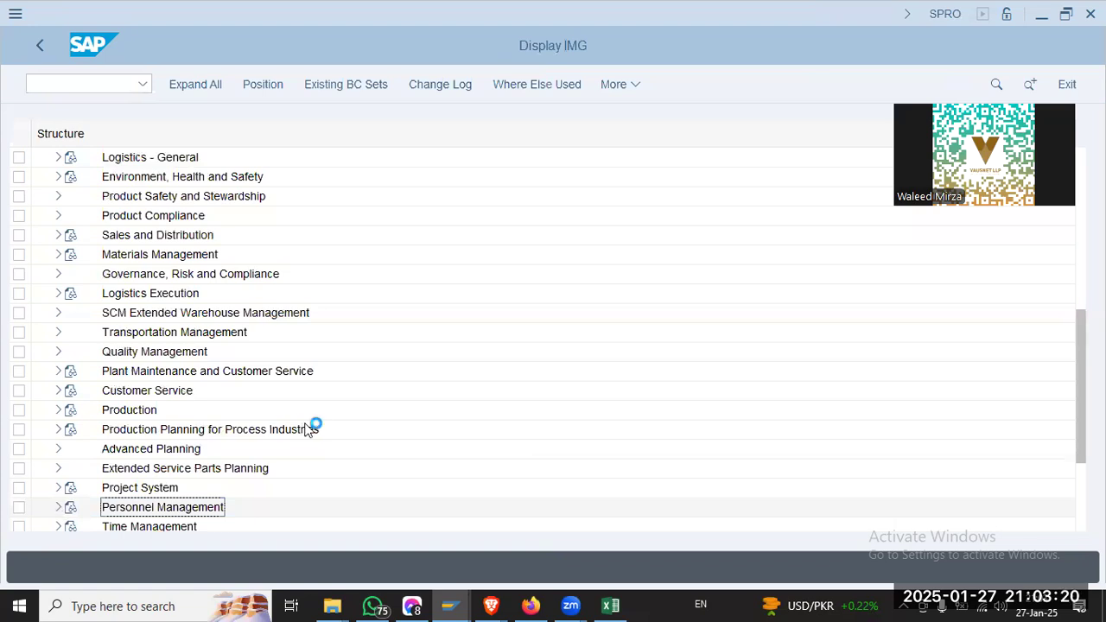
pyautogui.click(73, 313)
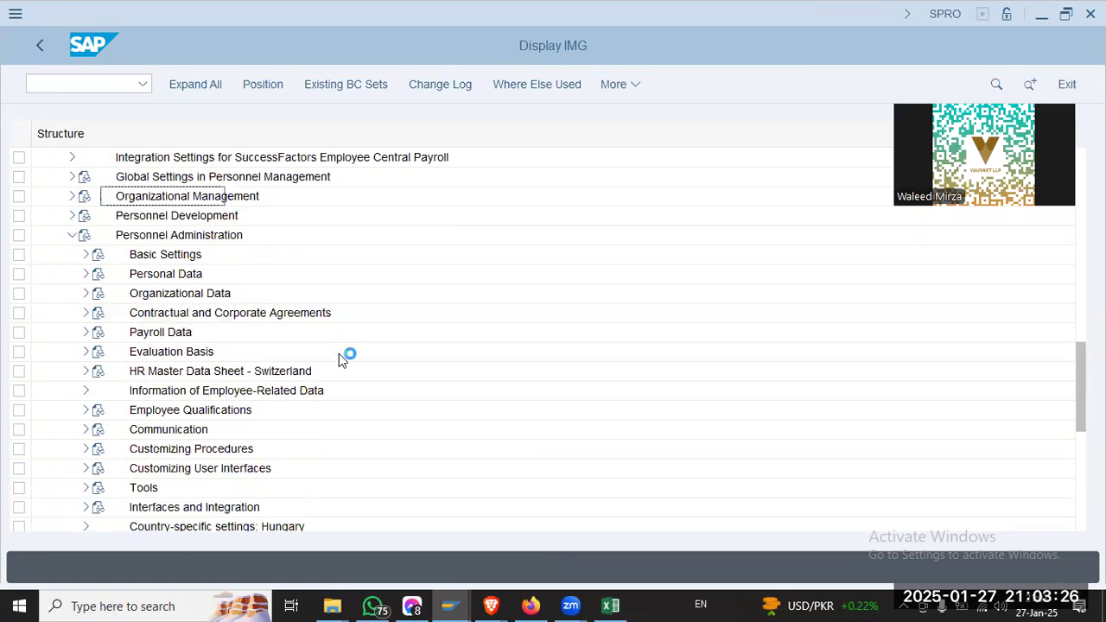
pyautogui.hotkey('alt', 'Tab')
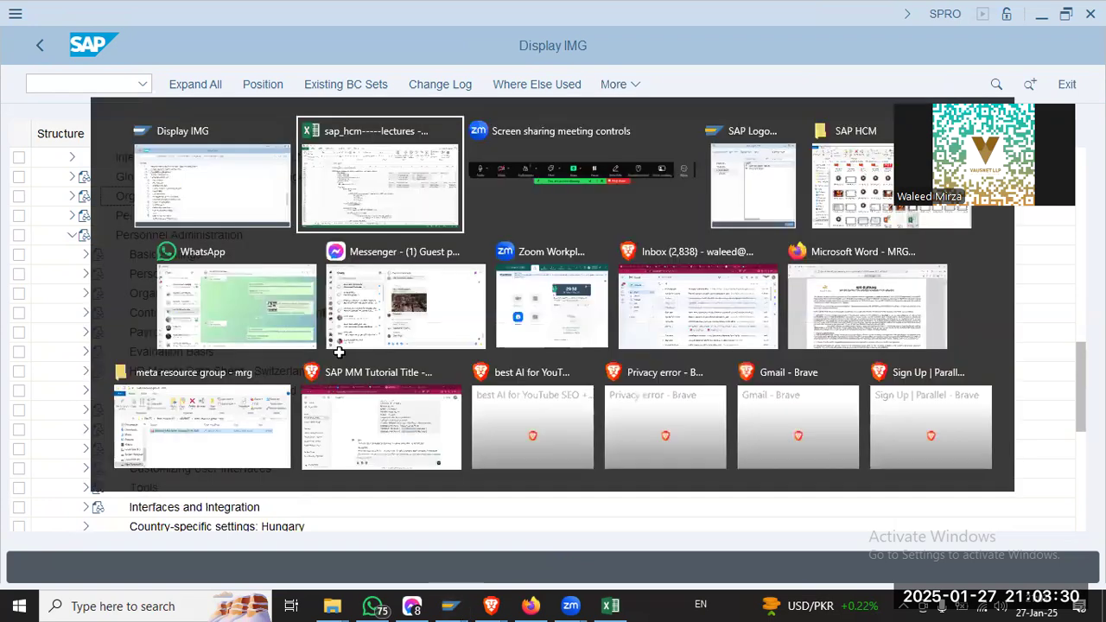
pyautogui.press('Escape')
pyautogui.click(86, 332)
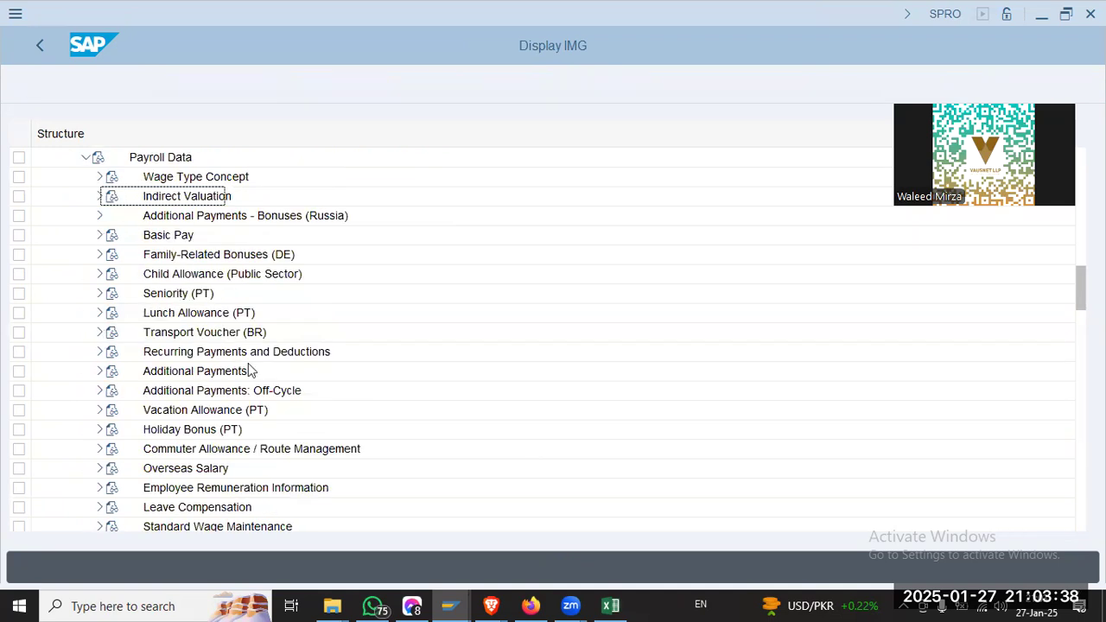
# Expand Basic Pay and its Wage Types node under Payroll Data, checking the path against the Excel lecture notes
pyautogui.hotkey('alt', 'Tab')
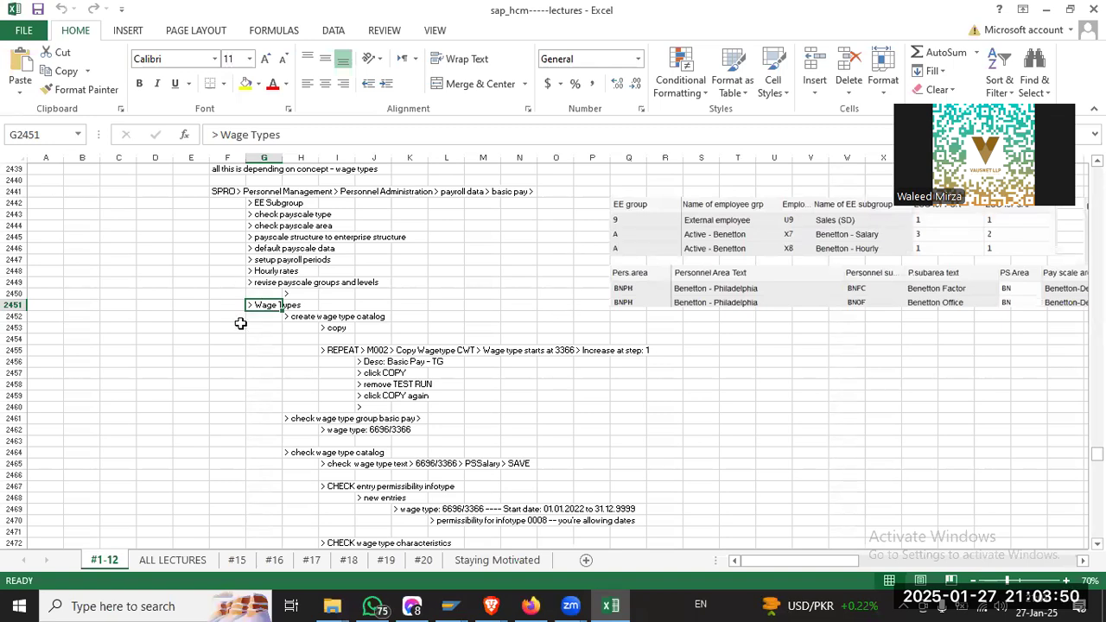
pyautogui.hotkey('alt', 'Tab')
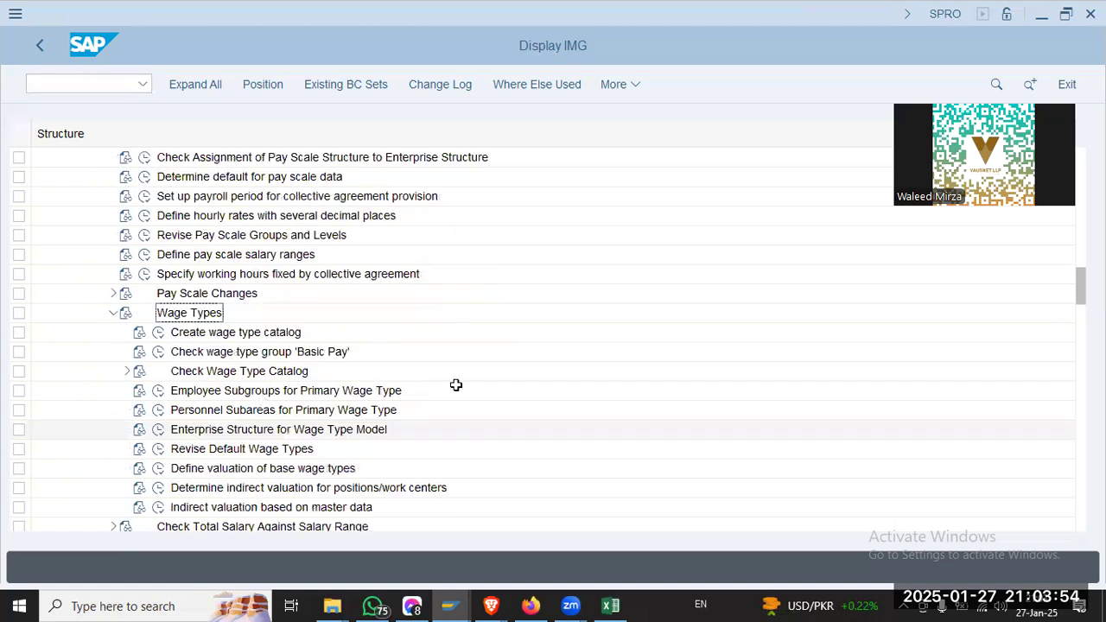
pyautogui.hotkey('alt', 'Tab')
pyautogui.hotkey('alt', 'Tab')
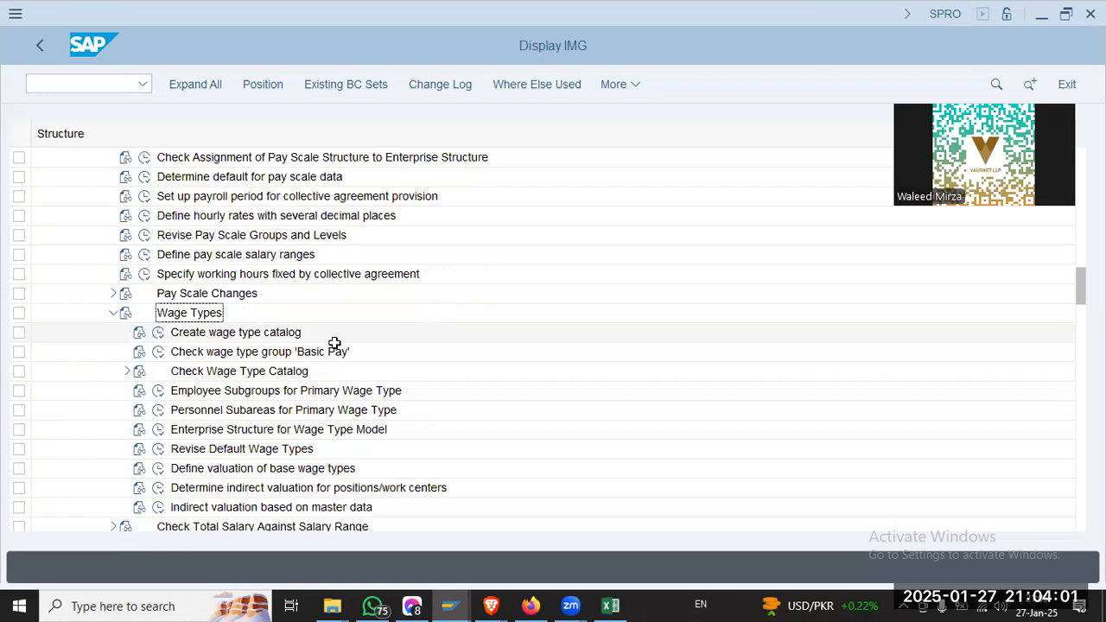
# Open the Create wage type catalog activity and continue with the Copy maintenance method
pyautogui.hotkey('alt', 'Tab')
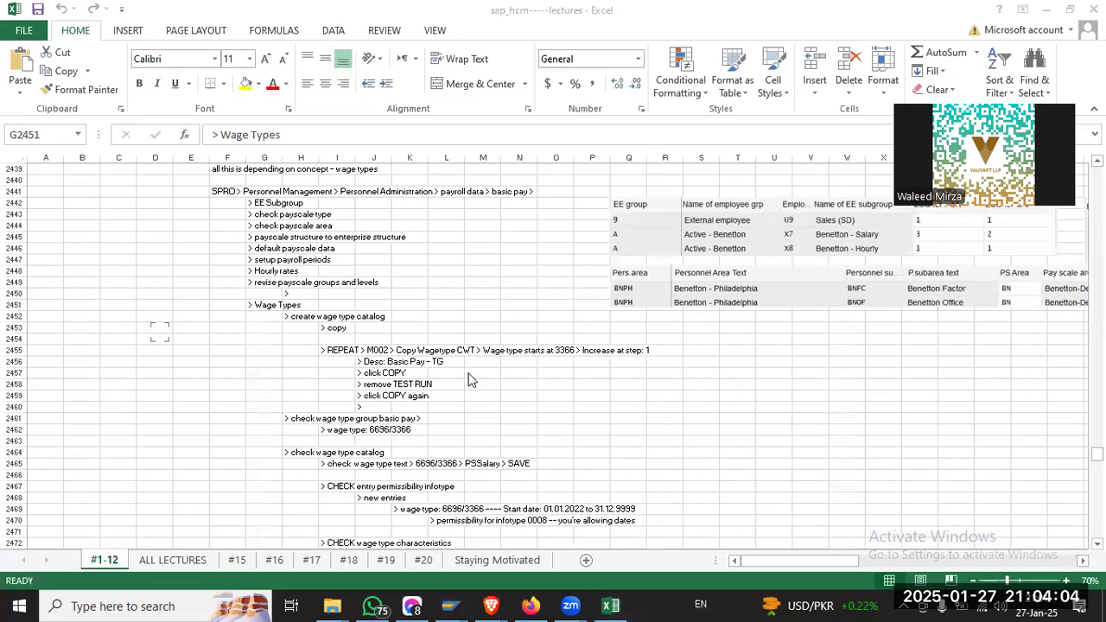
pyautogui.hotkey('alt', 'Tab')
pyautogui.click(159, 334)
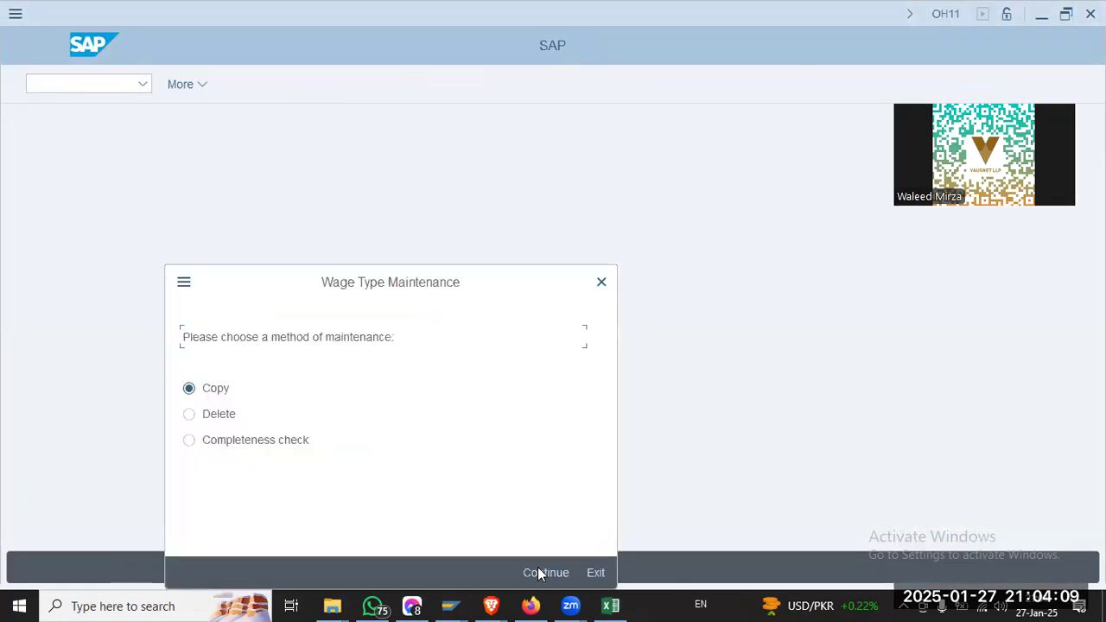
pyautogui.hotkey('alt', 'Tab')
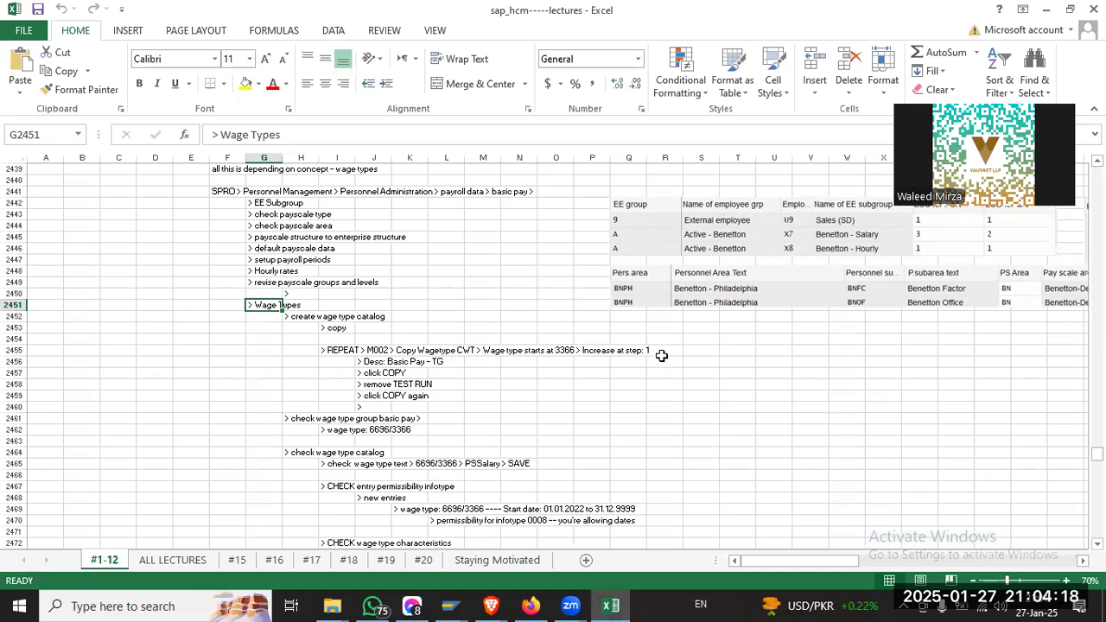
pyautogui.hotkey('alt', 'Tab')
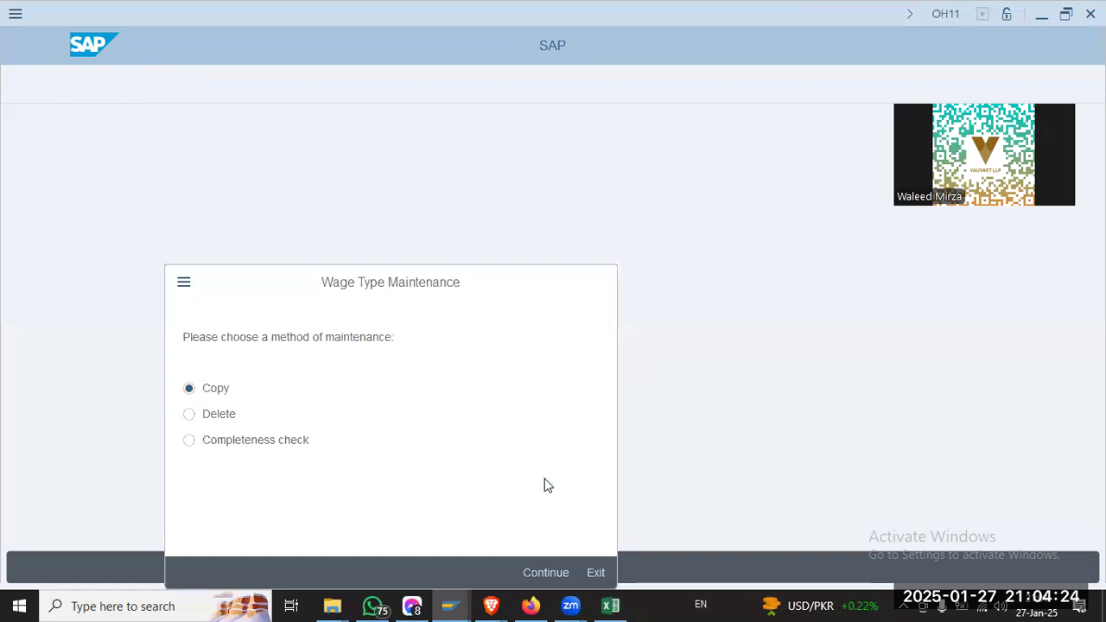
pyautogui.press('Return')
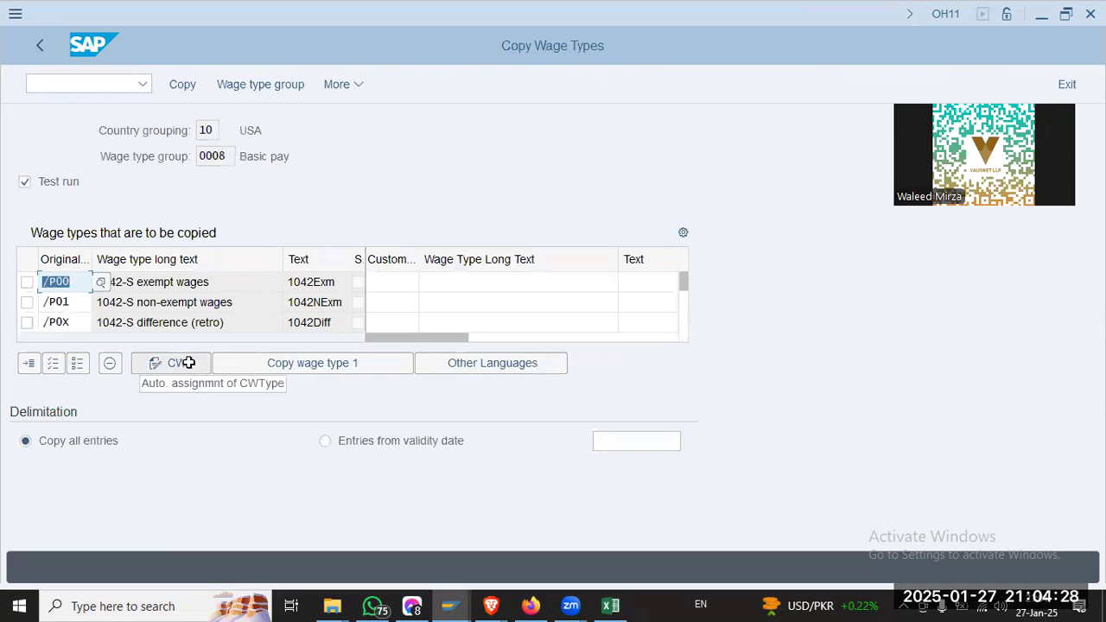
# Look through the Basic pay wage types to be copied, including the 3366 series and M001 to M004, after consulting the Excel notes
pyautogui.hotkey('alt', 'Tab')
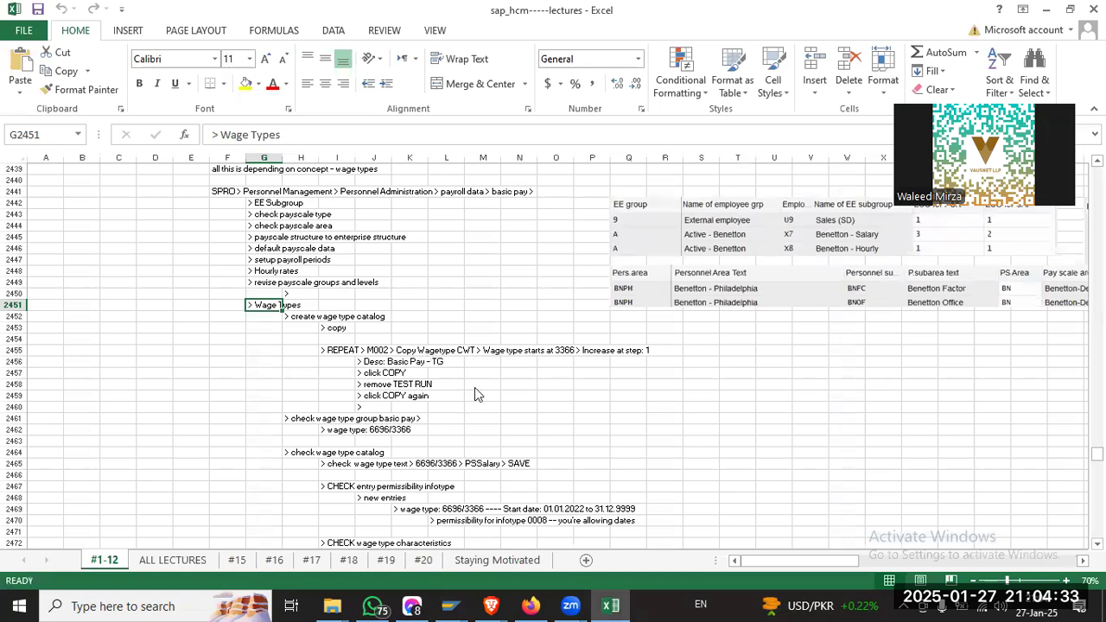
pyautogui.hotkey('alt', 'Tab')
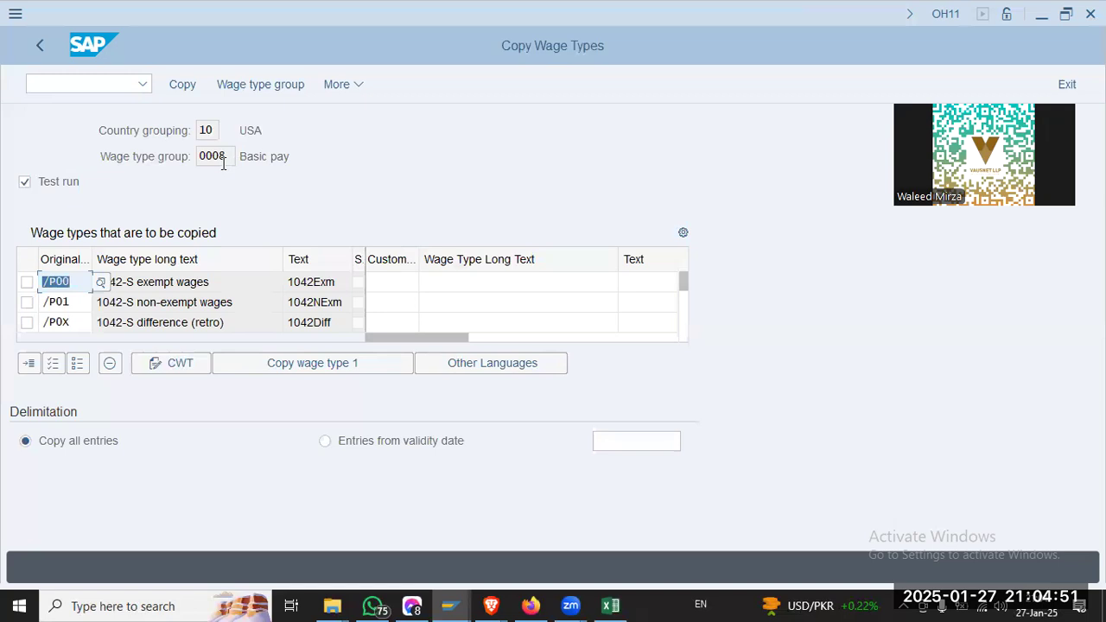
pyautogui.click(683, 311)
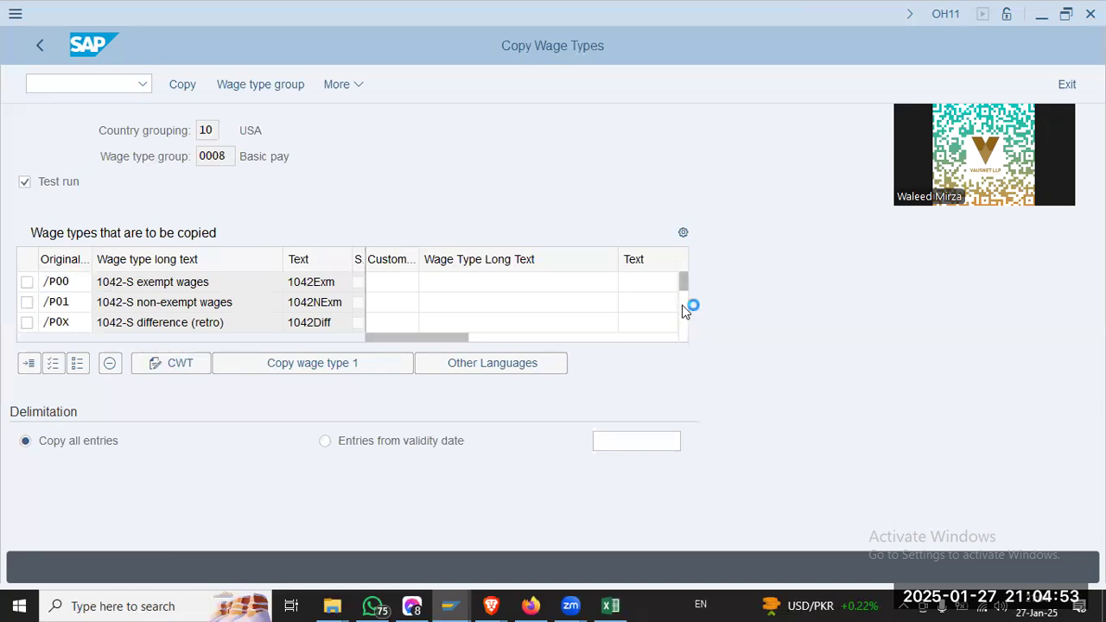
pyautogui.click(683, 312)
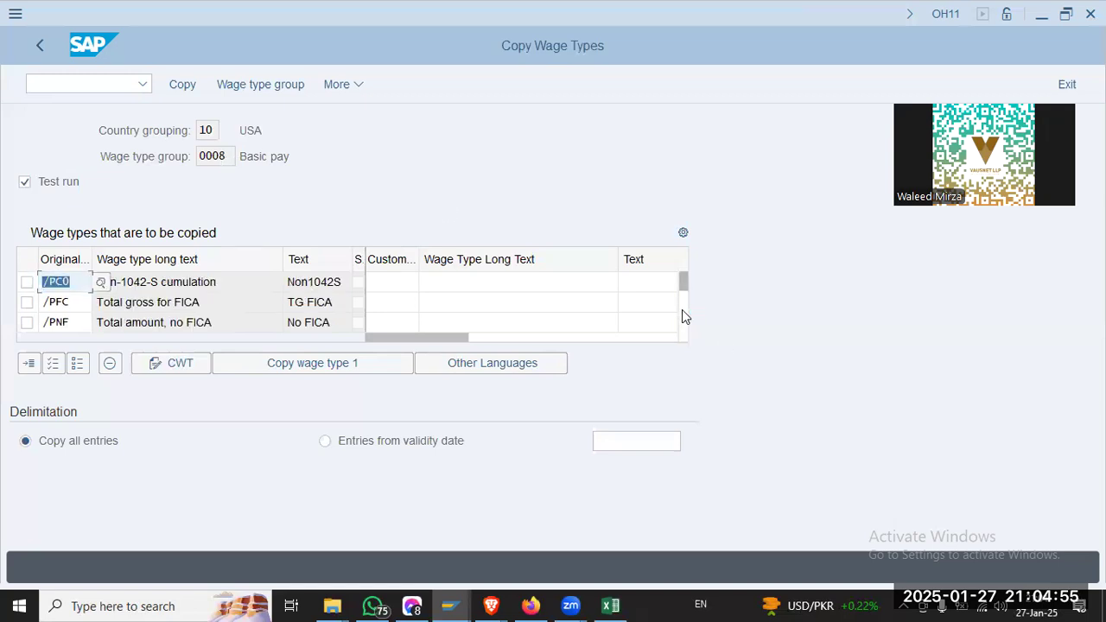
pyautogui.click(682, 311)
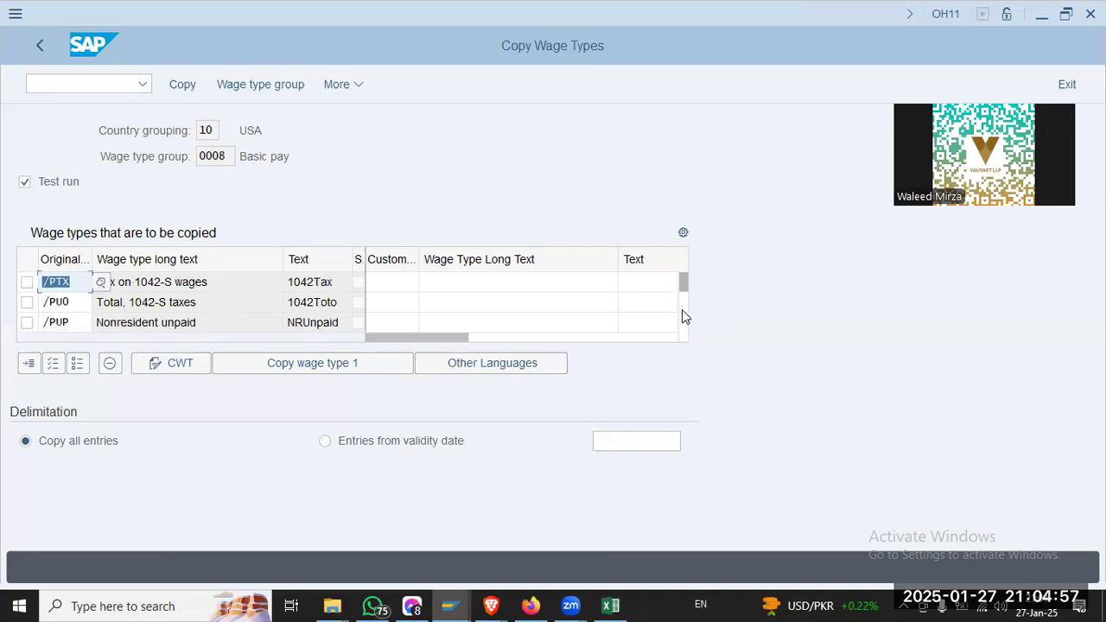
pyautogui.click(683, 311)
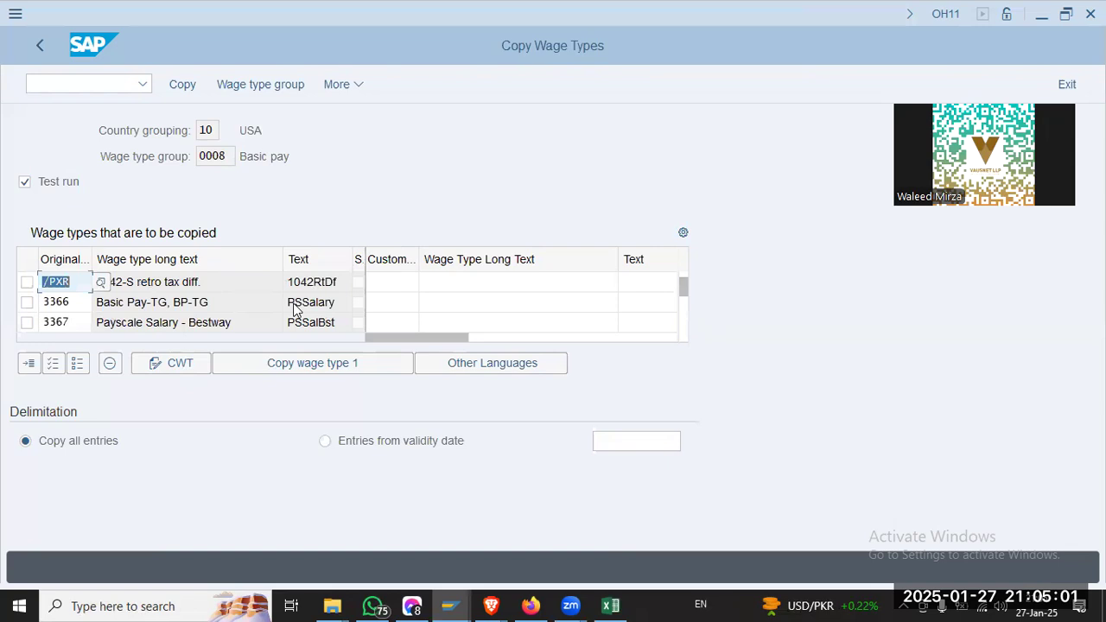
pyautogui.click(223, 303)
pyautogui.doubleClick(232, 306)
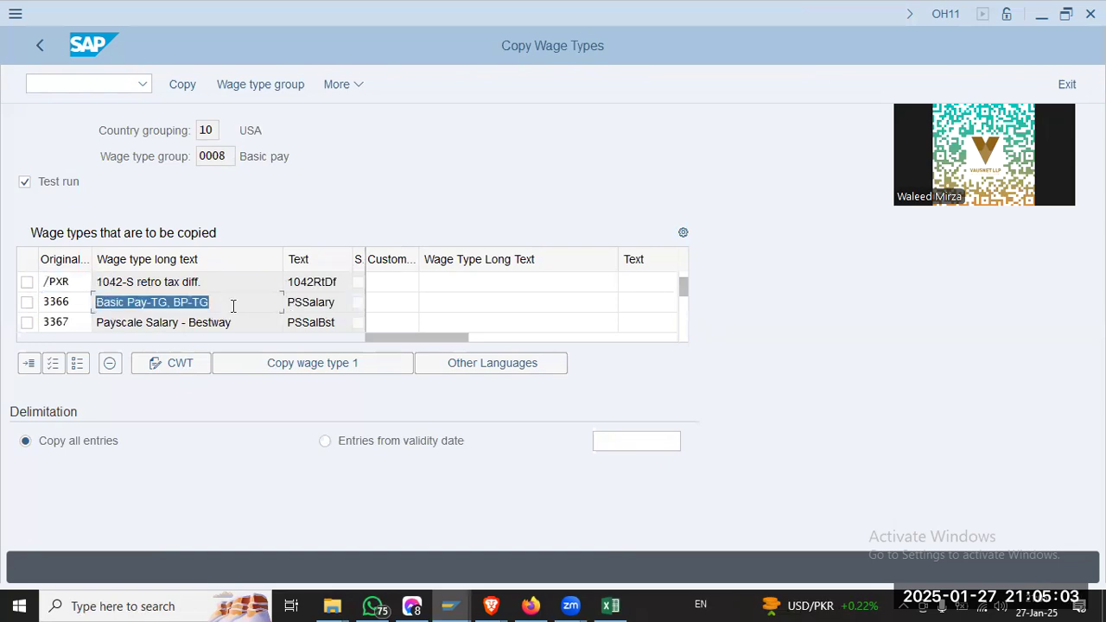
pyautogui.click(233, 306)
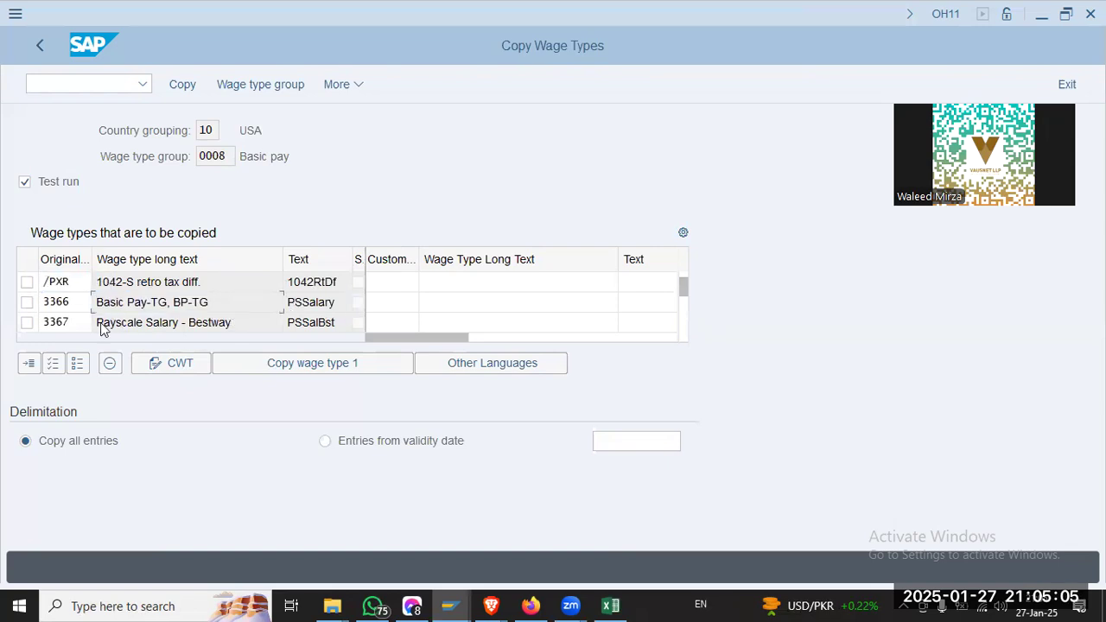
pyautogui.click(238, 321)
pyautogui.scroll(-1, 685, 313)
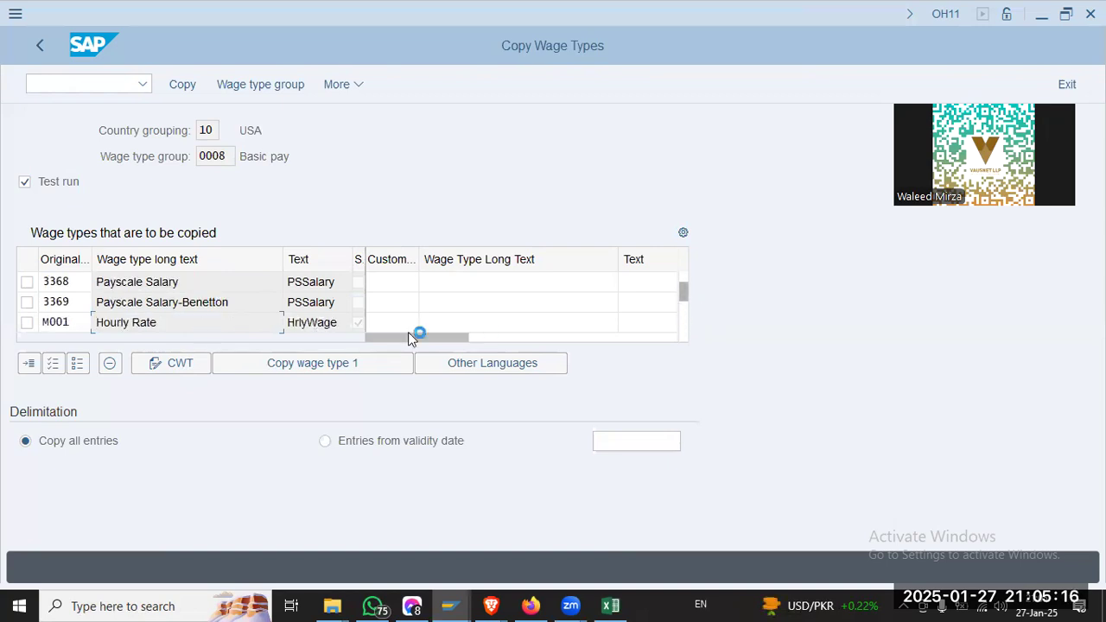
pyautogui.scroll(-1, 408, 332)
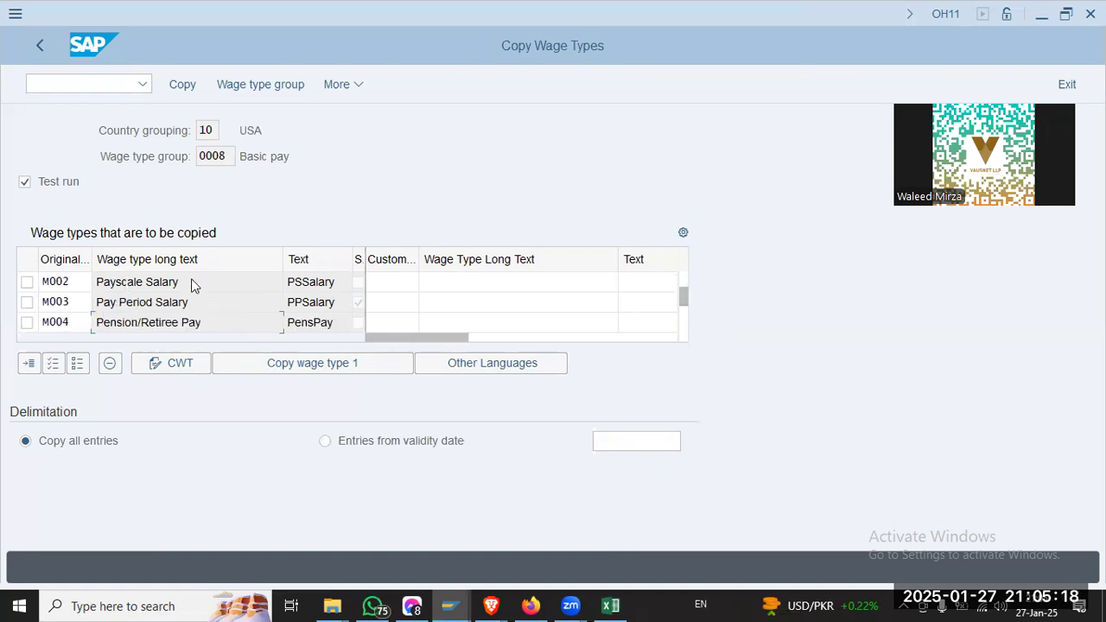
pyautogui.click(27, 282)
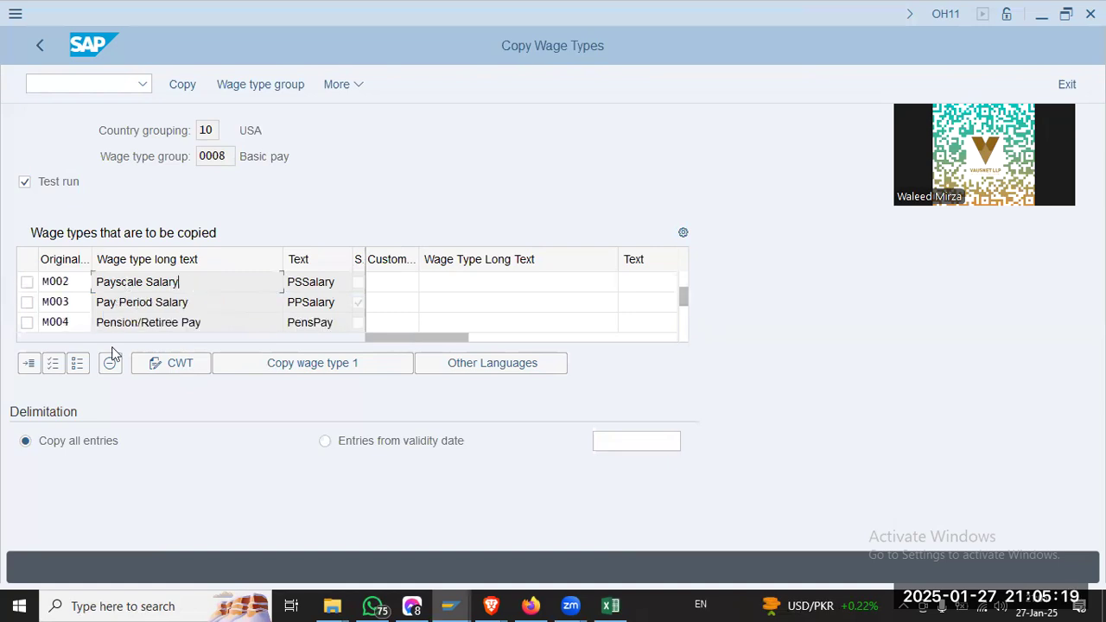
pyautogui.click(164, 364)
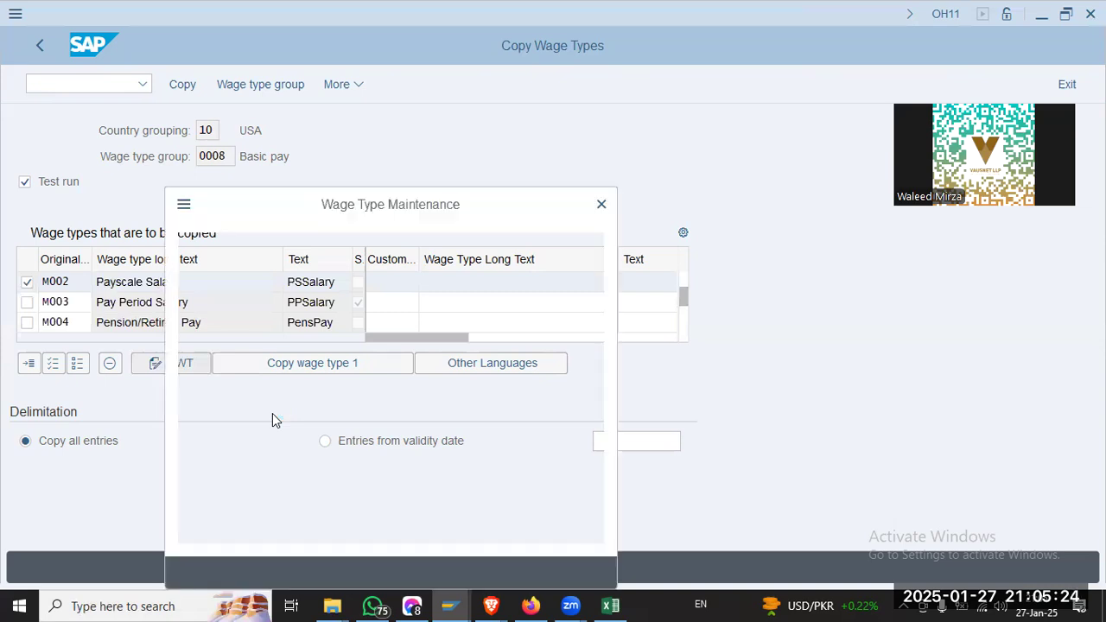
pyautogui.hotkey('alt', 'Tab')
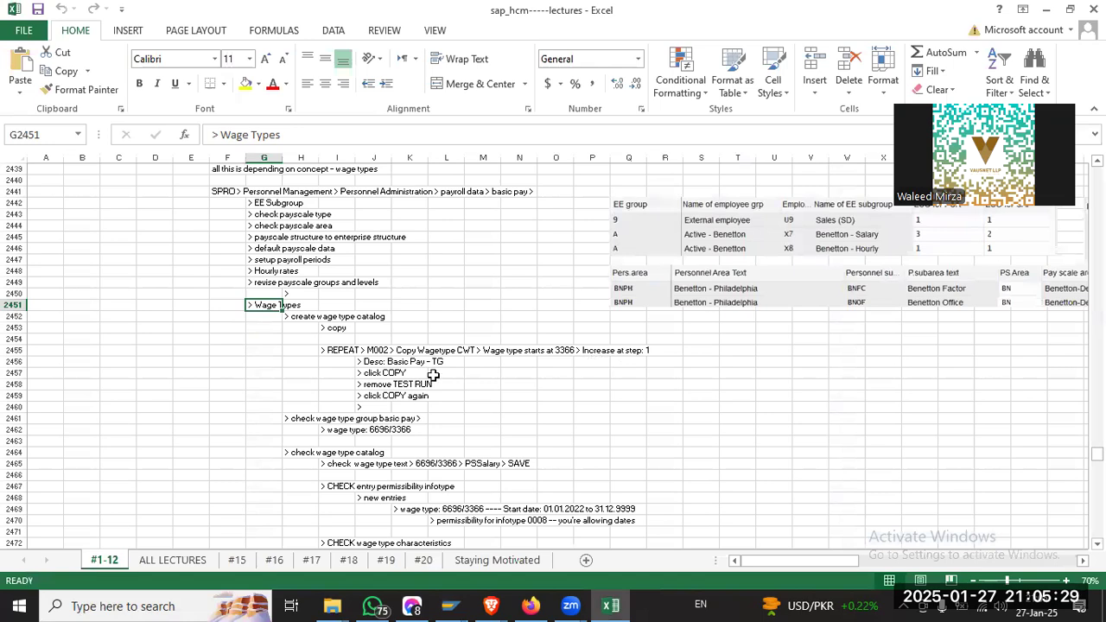
pyautogui.hotkey('alt', 'Tab')
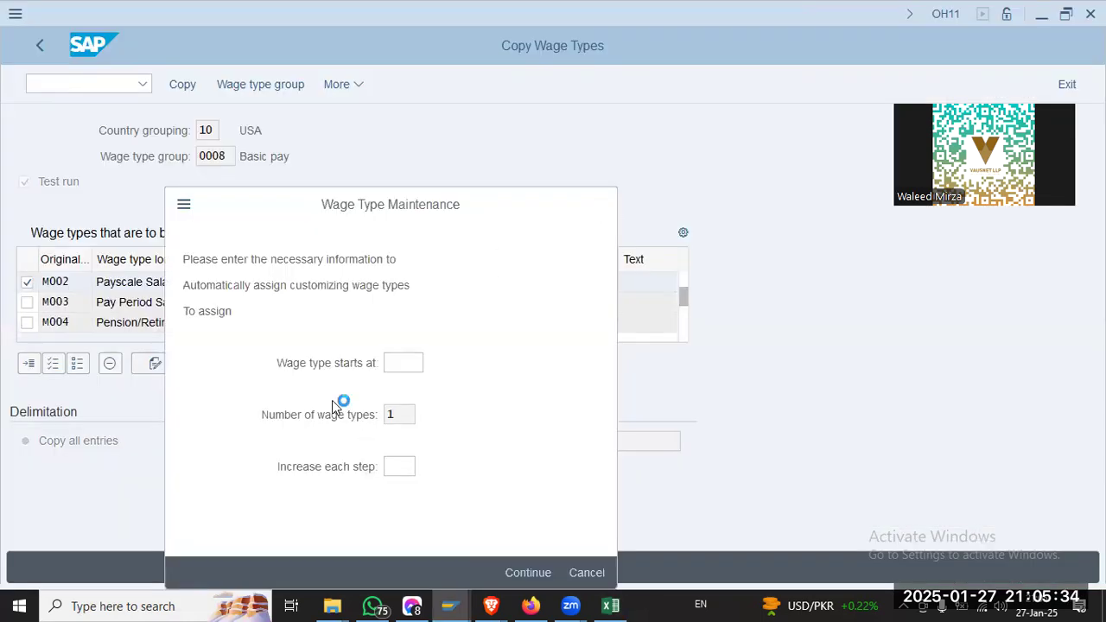
# Examine the wage type 3369 Payscale Salary-Benetton row and compare it with the wage type notes in Excel
pyautogui.scroll(2, 552, 339)
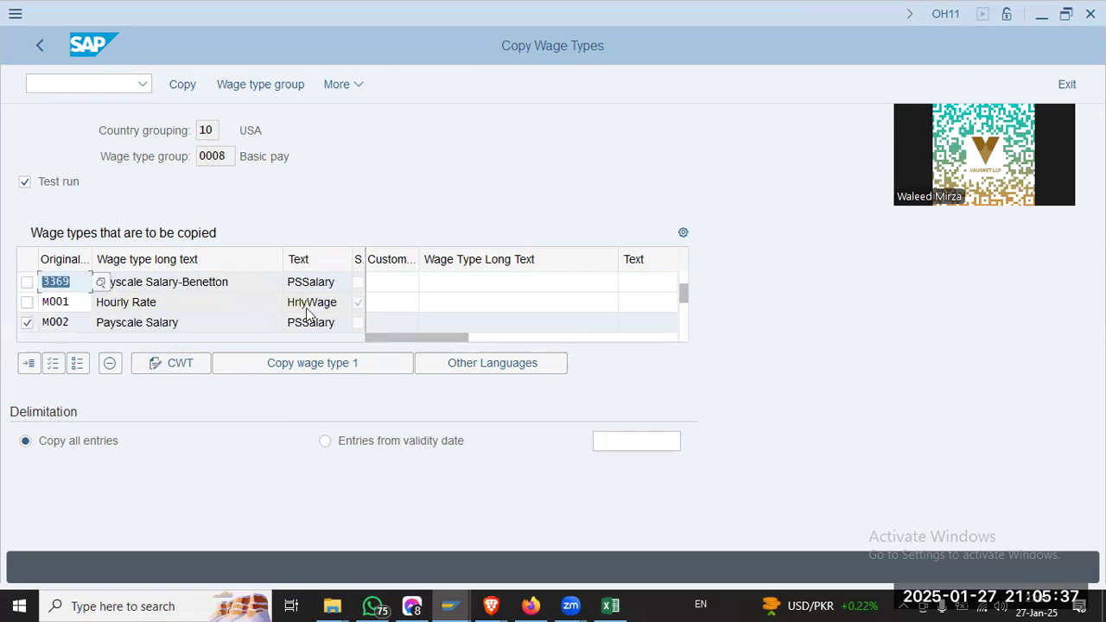
pyautogui.click(244, 281)
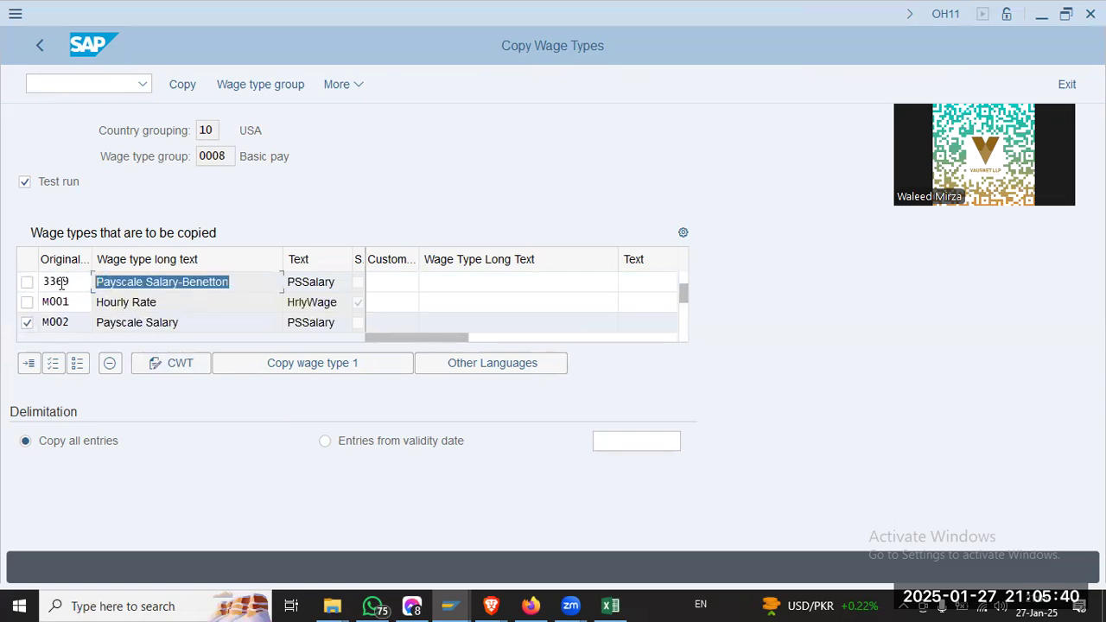
pyautogui.click(397, 282)
pyautogui.hotkey('alt', 'Tab')
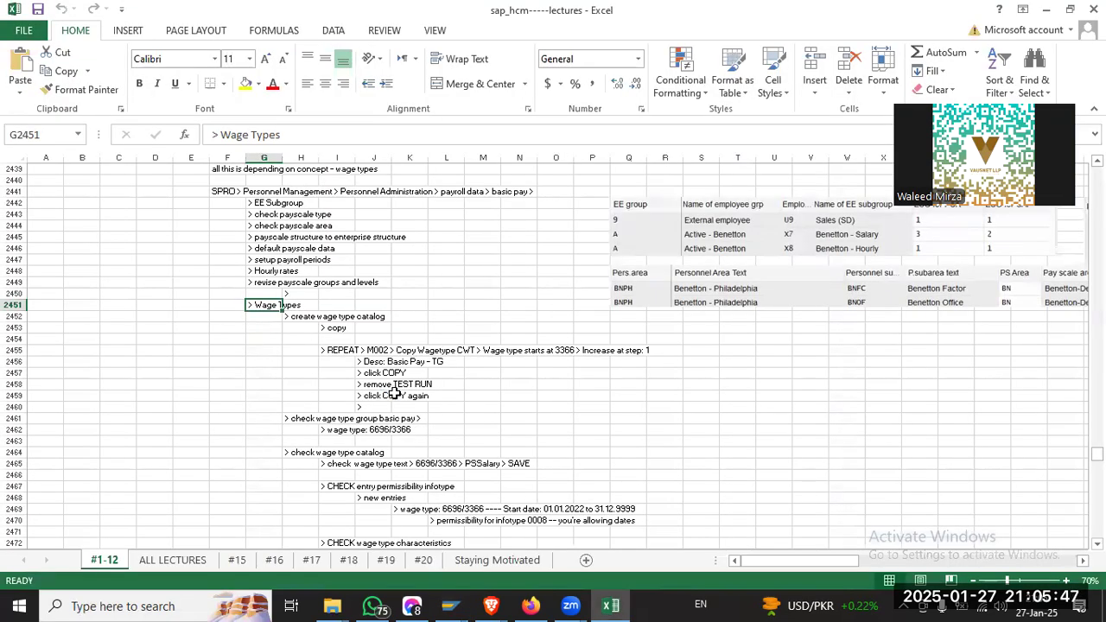
pyautogui.hotkey('alt', 'Tab')
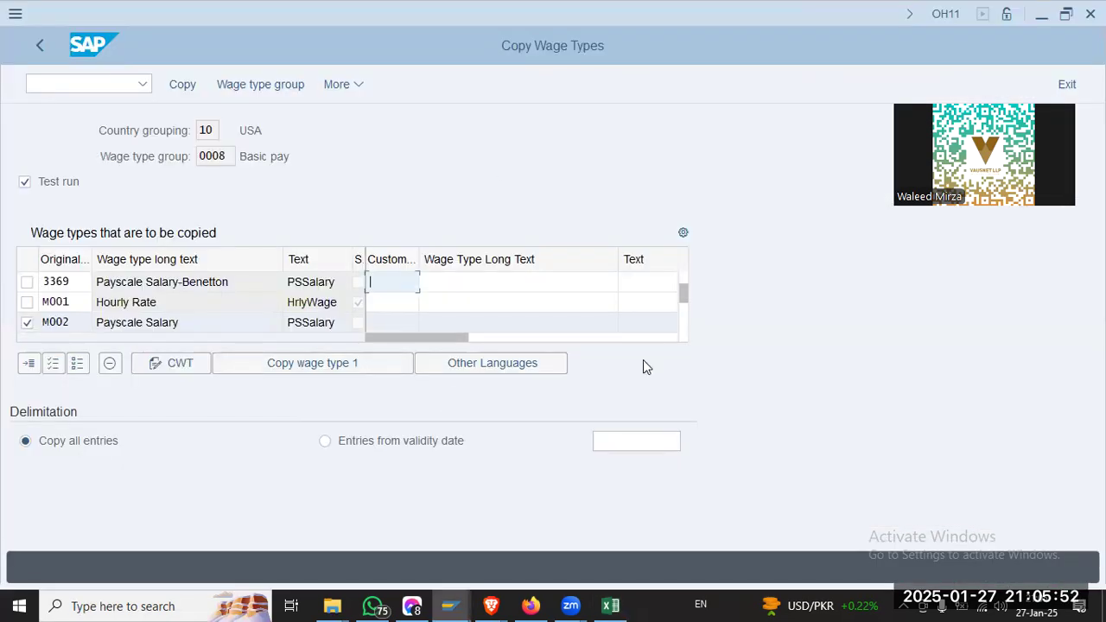
pyautogui.hotkey('alt', 'Tab')
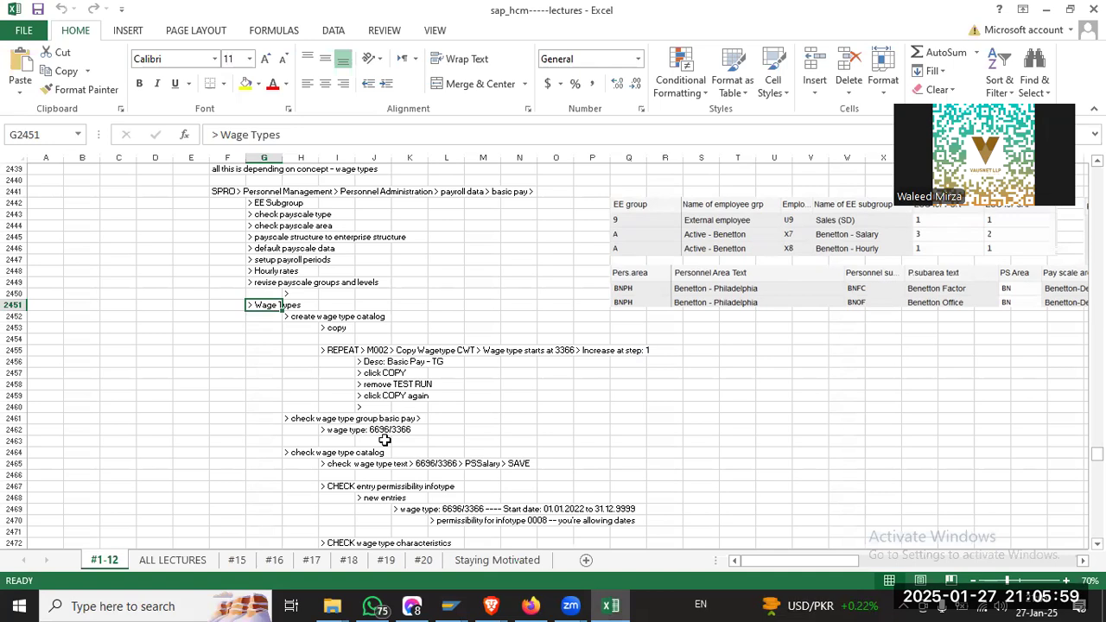
pyautogui.hotkey('alt', 'Tab')
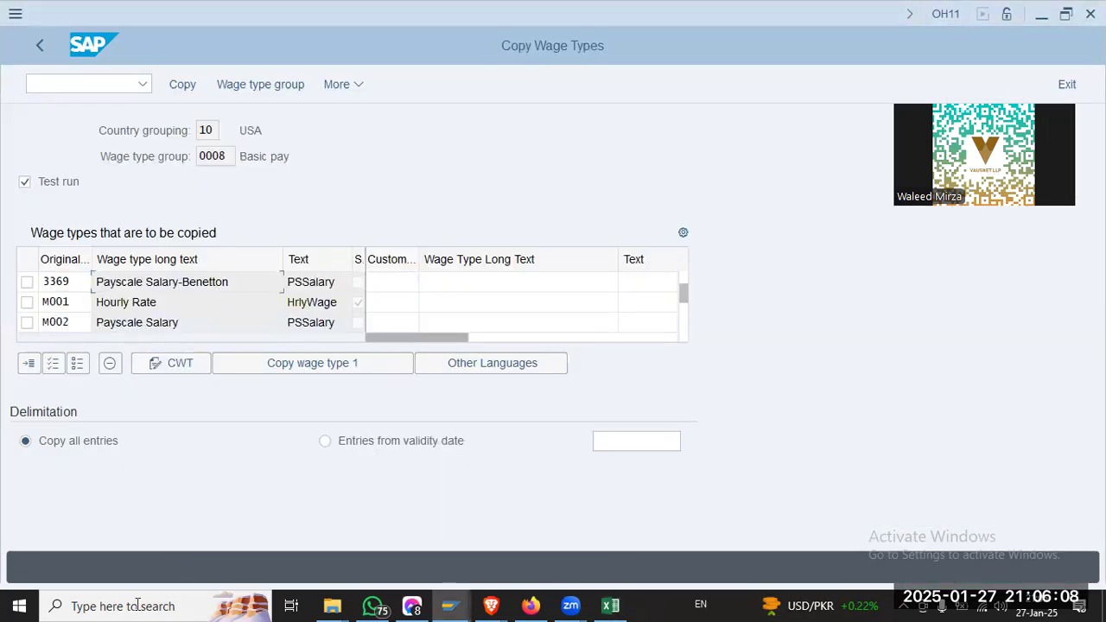
# Launch the Snipping Tool and compare the Wage Types notes in Excel with the Copy Wage Types table
pyautogui.click(172, 605)
pyautogui.write('snip')
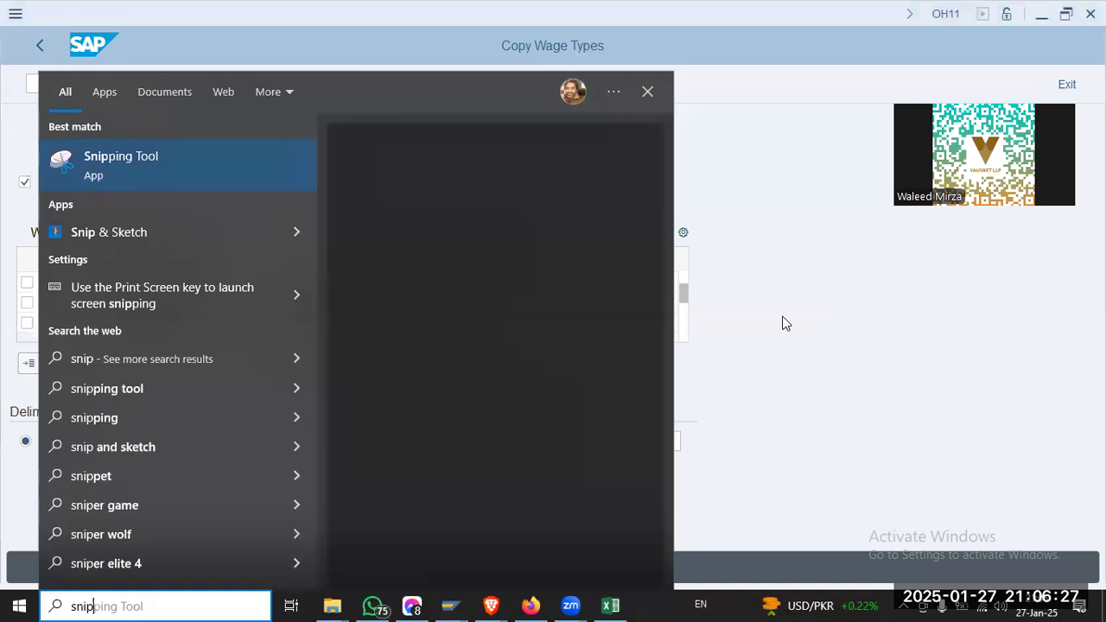
pyautogui.click(610, 606)
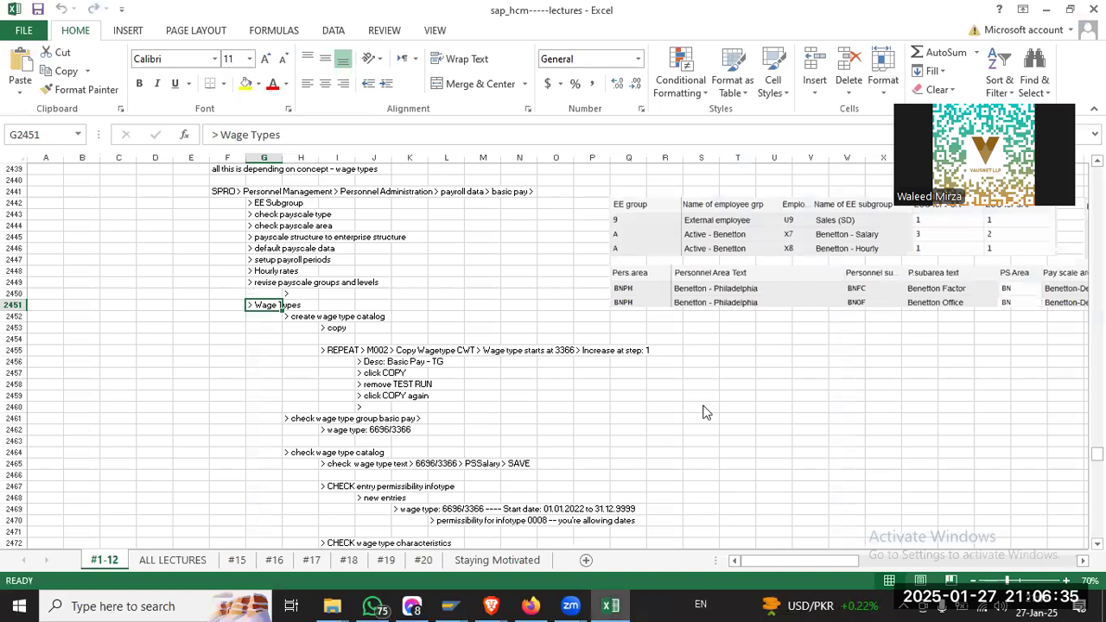
pyautogui.hotkey('alt', 'Tab')
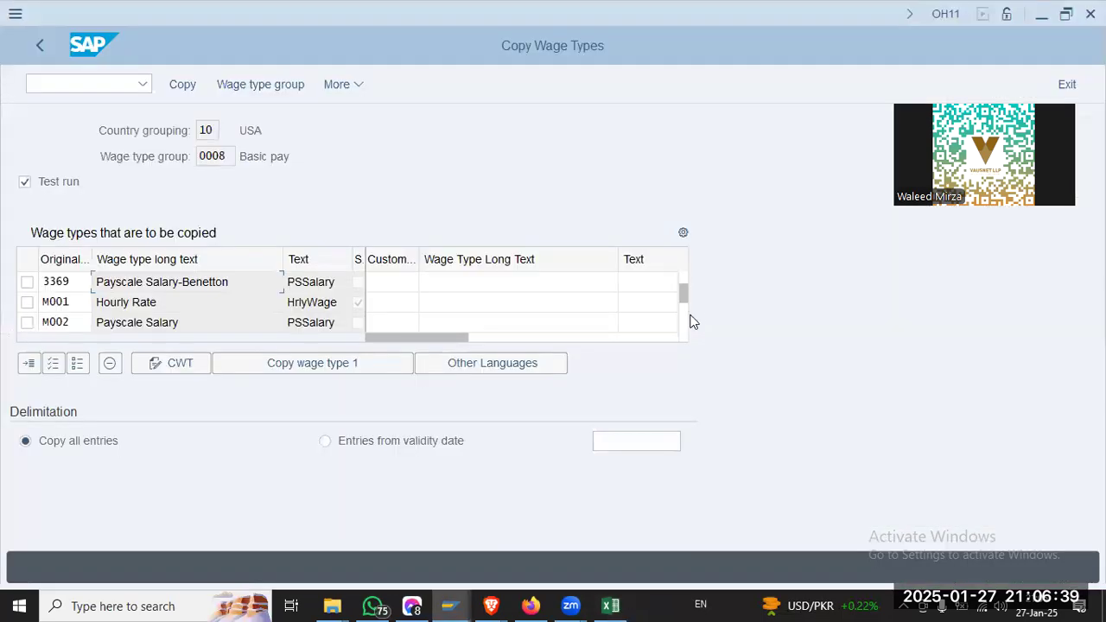
pyautogui.hotkey('alt', 'Tab')
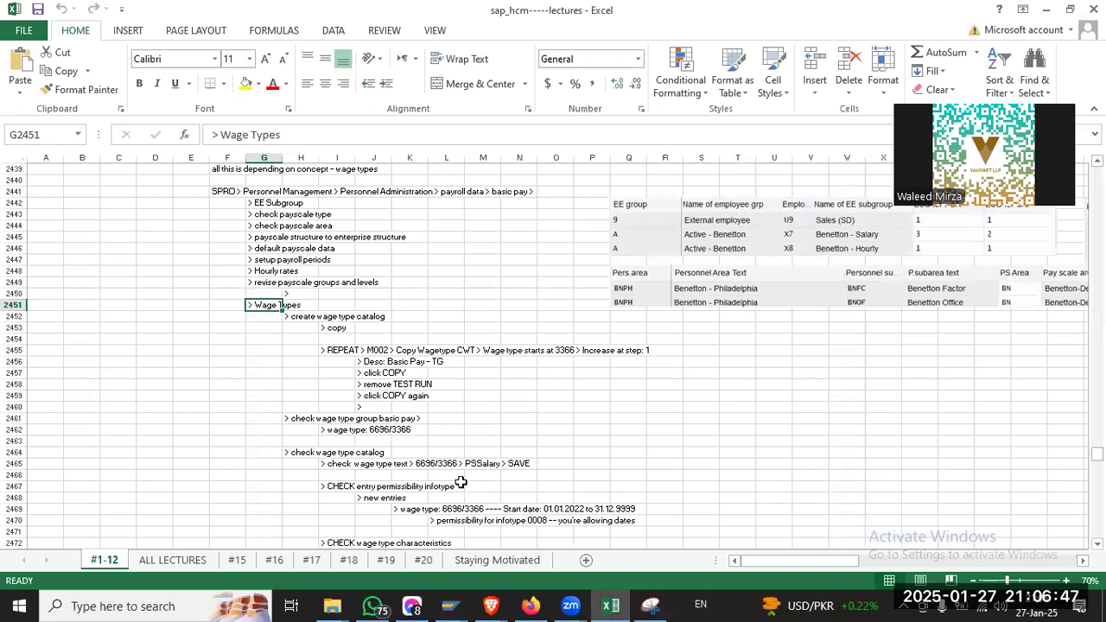
pyautogui.hotkey('alt', 'Tab')
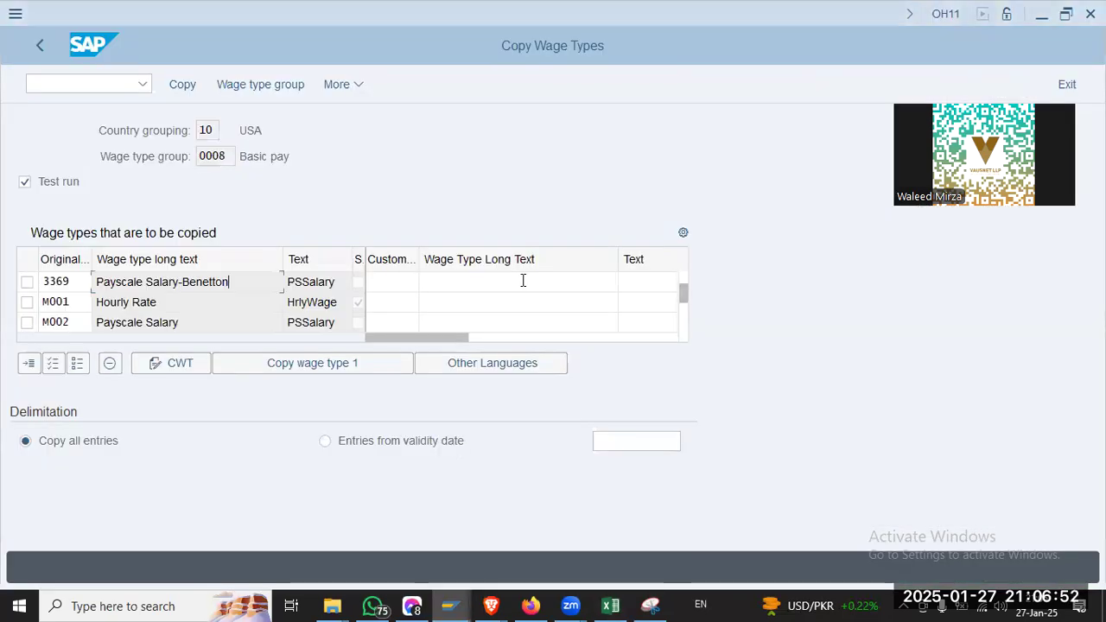
# Capture a snip of the wage types to be copied, covering the table heading, column headers and the 3369 row
pyautogui.click(523, 281)
pyautogui.click(650, 606)
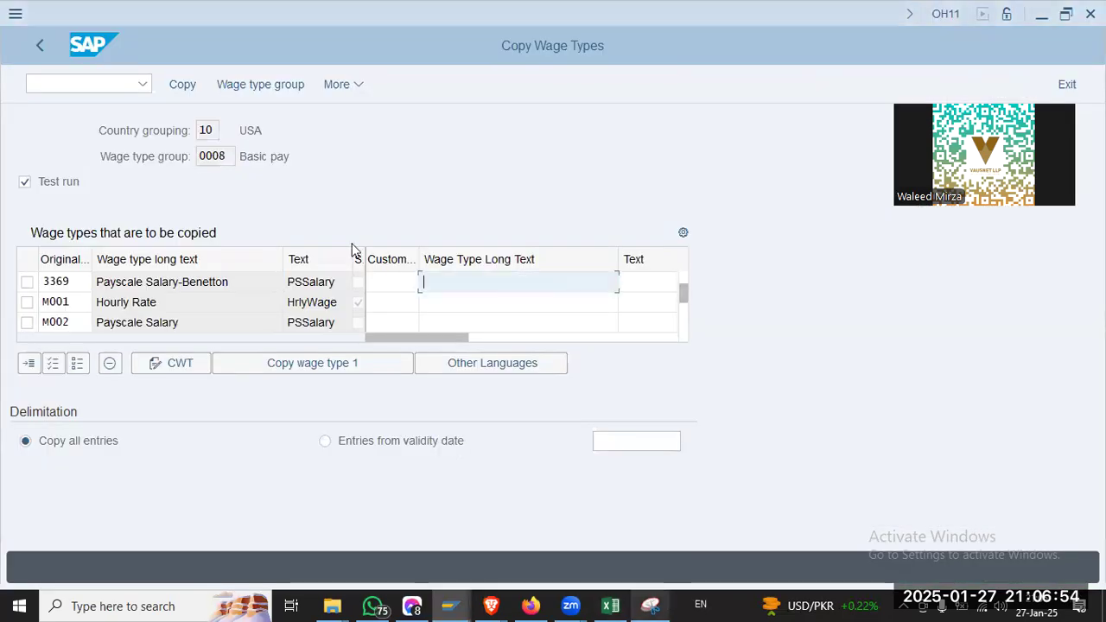
pyautogui.hotkey('ctrl', 'n')
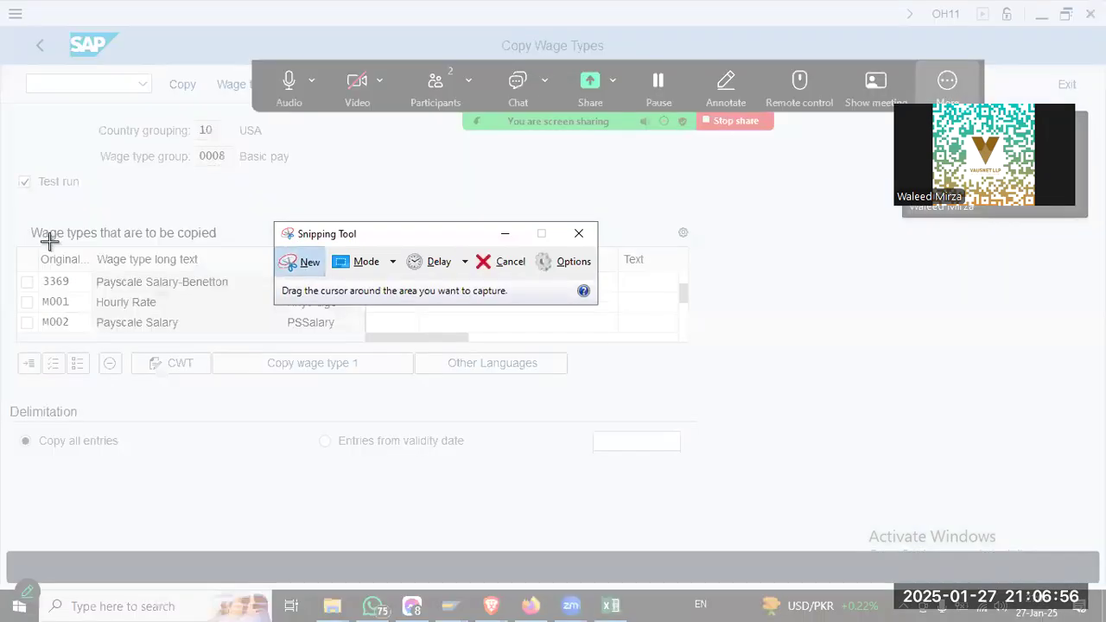
pyautogui.moveTo(17, 226); pyautogui.dragTo(693, 289)
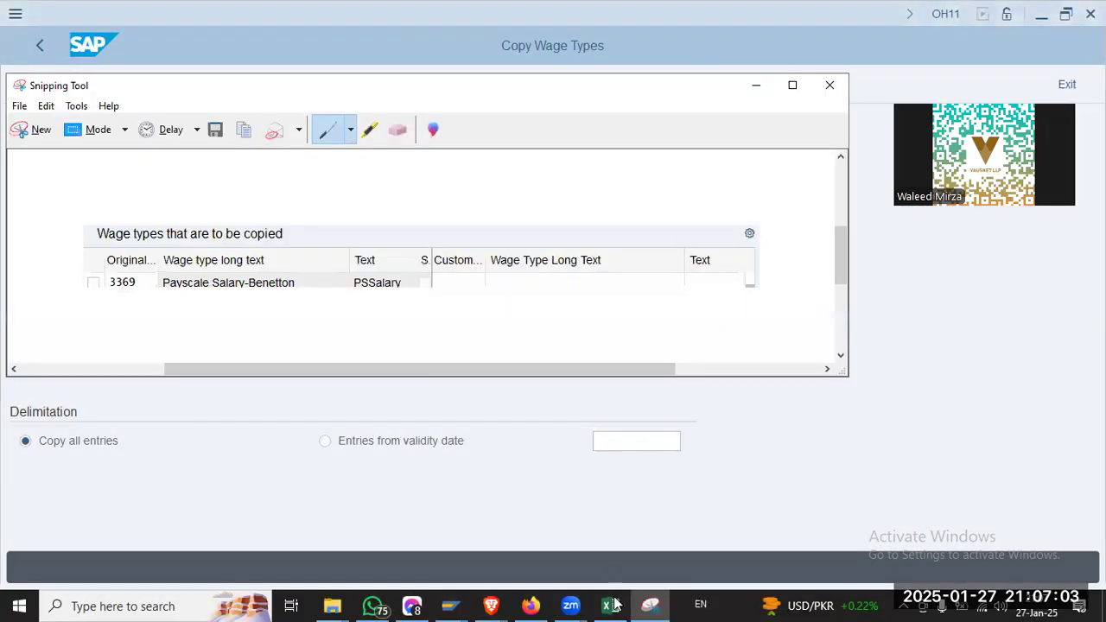
# Paste the captured wage type snip into the Excel lecture notes beside the REPEAT > M002 line and review the steps below it
pyautogui.hotkey('alt', 'Tab')
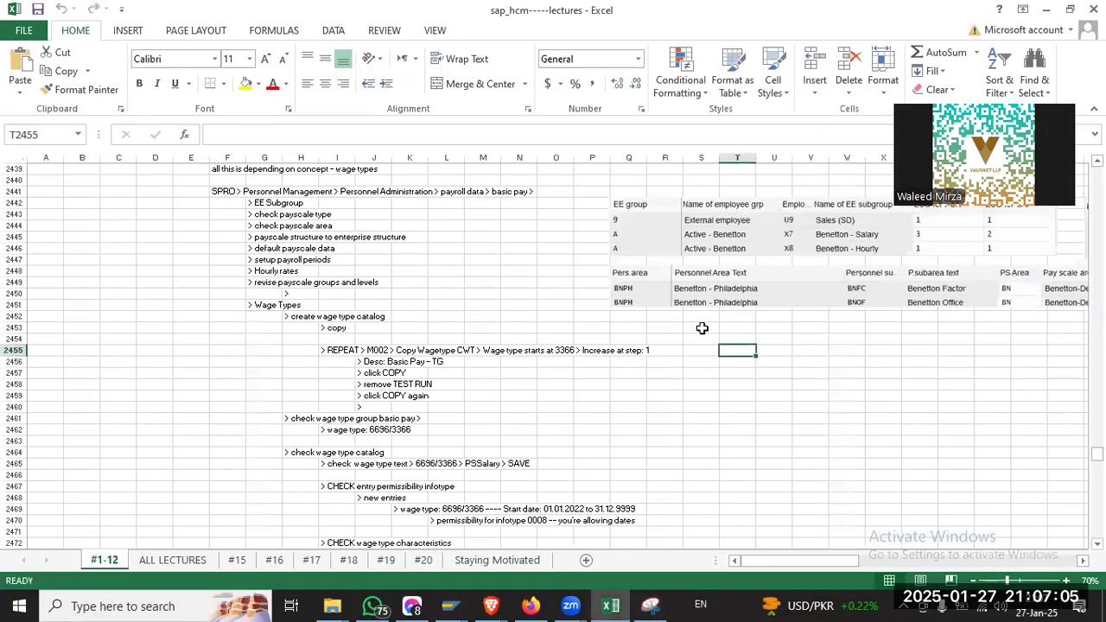
pyautogui.hotkey('ctrl', 'v')
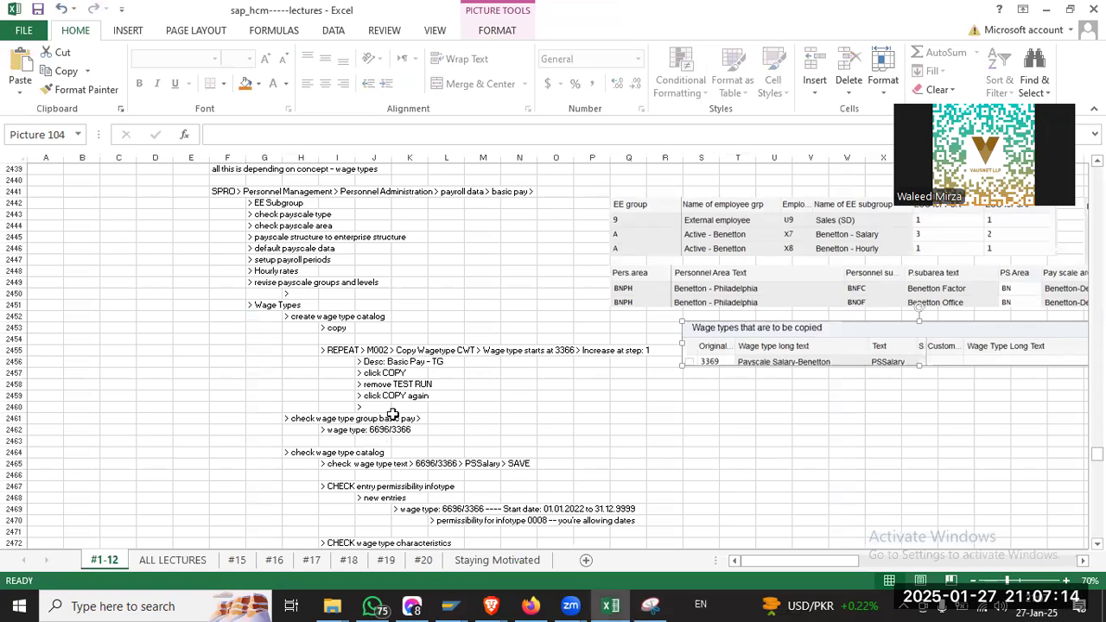
pyautogui.scroll(-2, 394, 415)
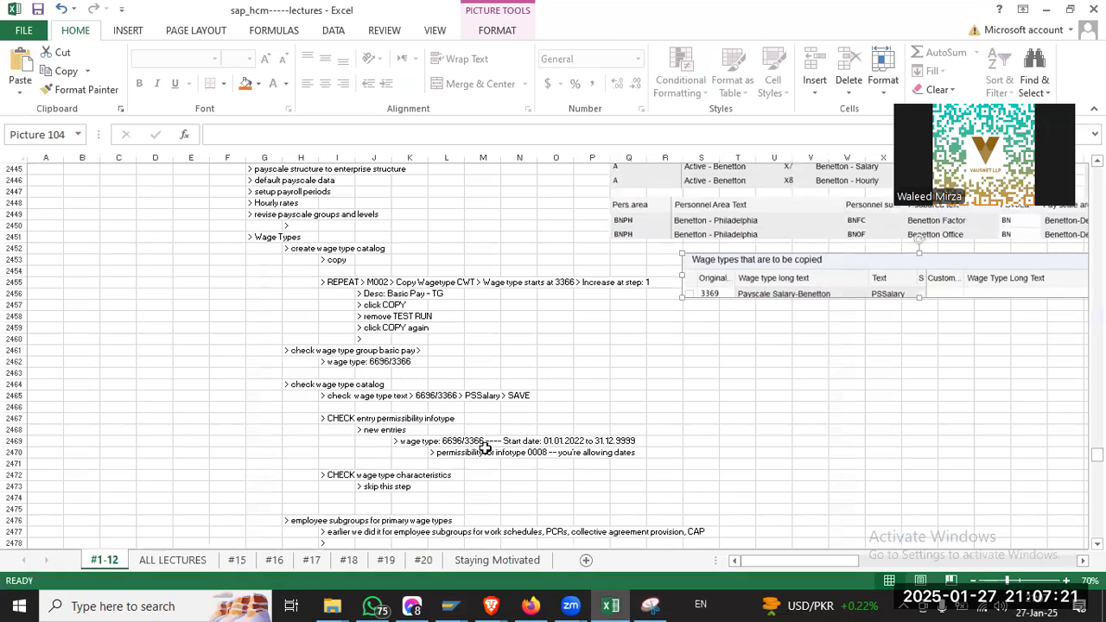
# Back in SAP, copy the original long text Payscale Salary-Benetton into the new Wage Type Long Text of the 3369 row
pyautogui.hotkey('alt', 'Tab')
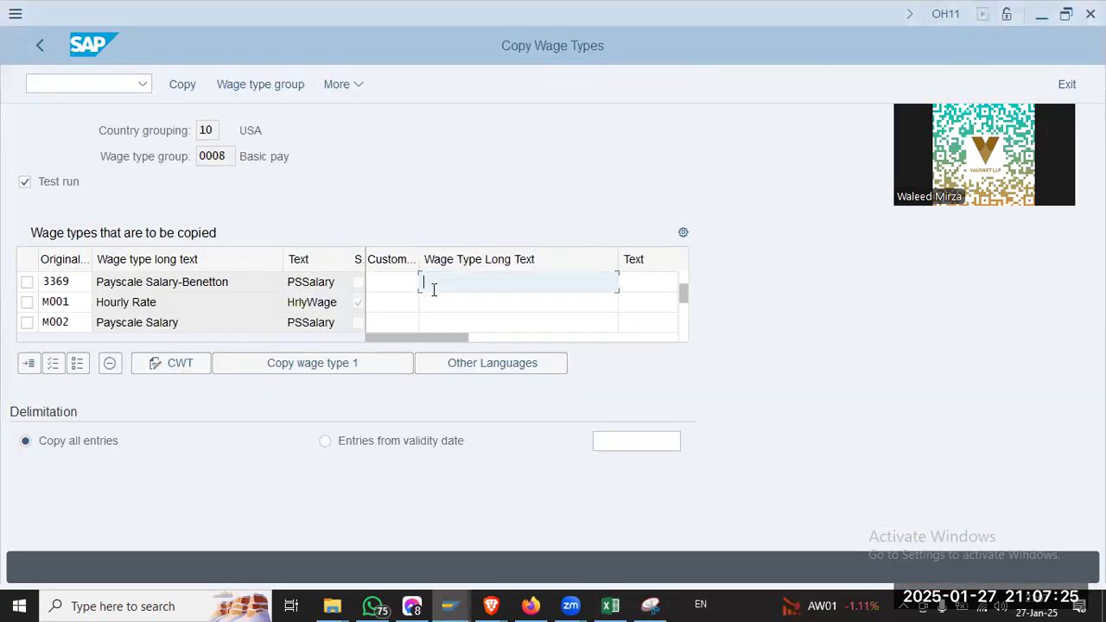
pyautogui.hotkey('shift', 'Tab')
pyautogui.hotkey('shift', 'Tab')
pyautogui.click(461, 285)
pyautogui.moveTo(250, 285); pyautogui.dragTo(99, 286)
pyautogui.hotkey('ctrl', 'c')
pyautogui.click(534, 281)
pyautogui.hotkey('ctrl', 'v')
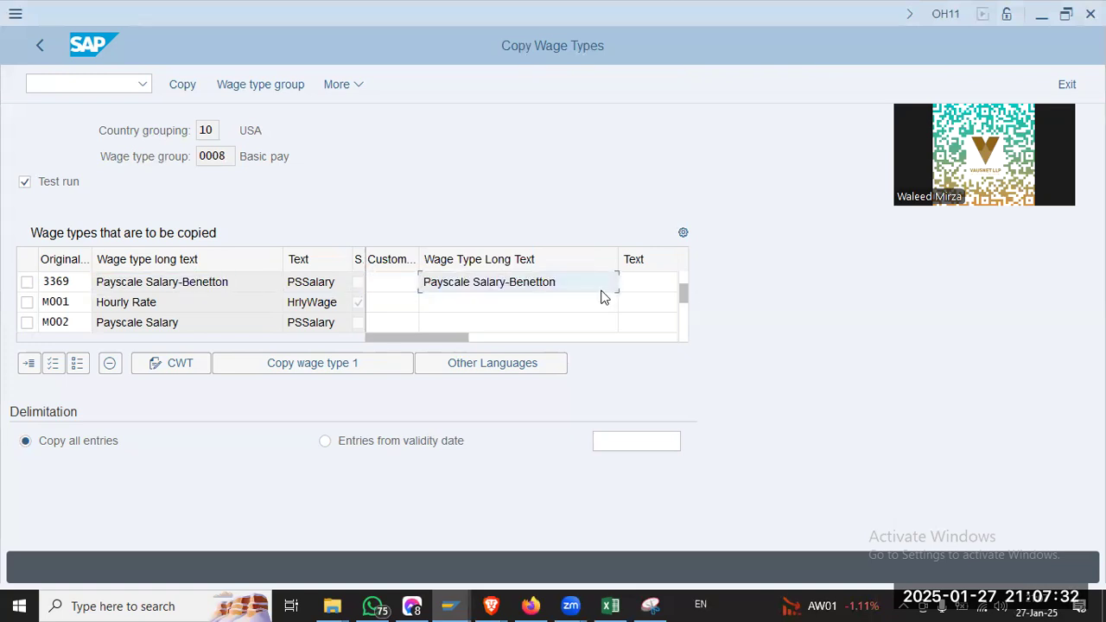
# Try to shorten the 3369 row's new long text to Pscale Salary-Benetton and add a number after it
pyautogui.click(475, 285)
pyautogui.press('BackSpace')
pyautogui.press('BackSpace')
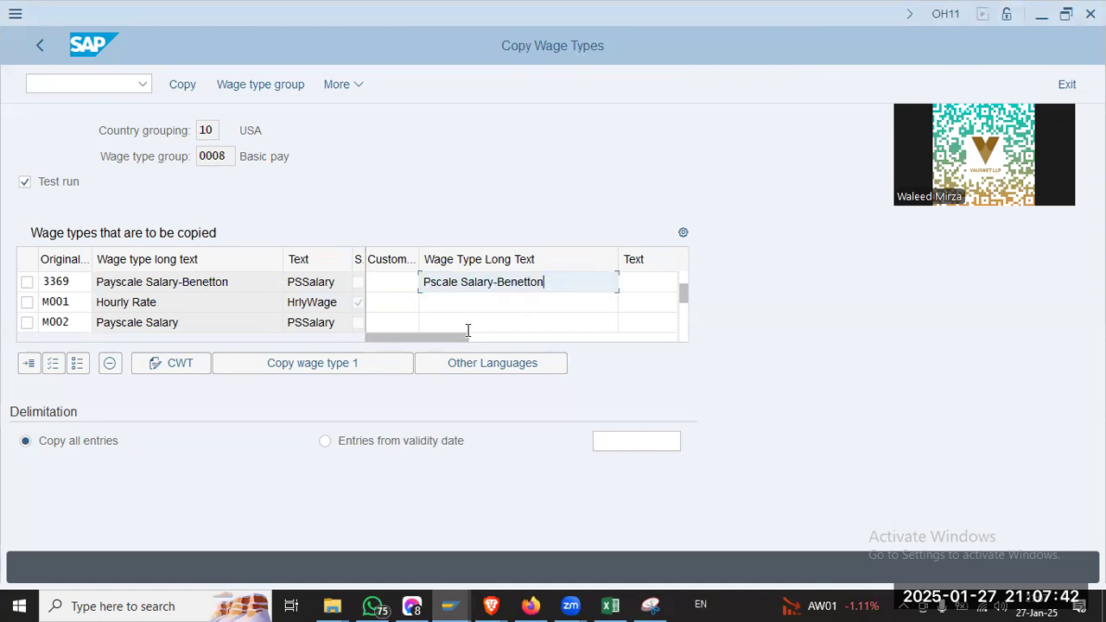
pyautogui.write('33')
pyautogui.press('BackSpace')
pyautogui.press('BackSpace')
pyautogui.press('BackSpace')
pyautogui.press('Tab')
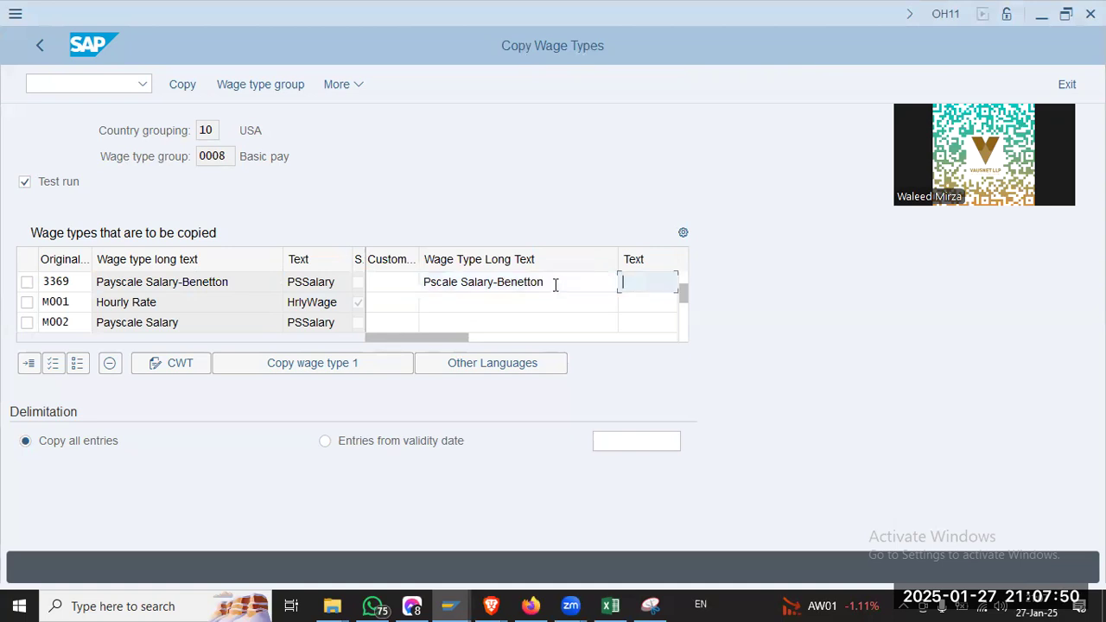
# Set the 3369 row's new long text to Payscale Salary-Benetton and its new short text to 3369-BNT
pyautogui.hotkey('shift', 'Tab')
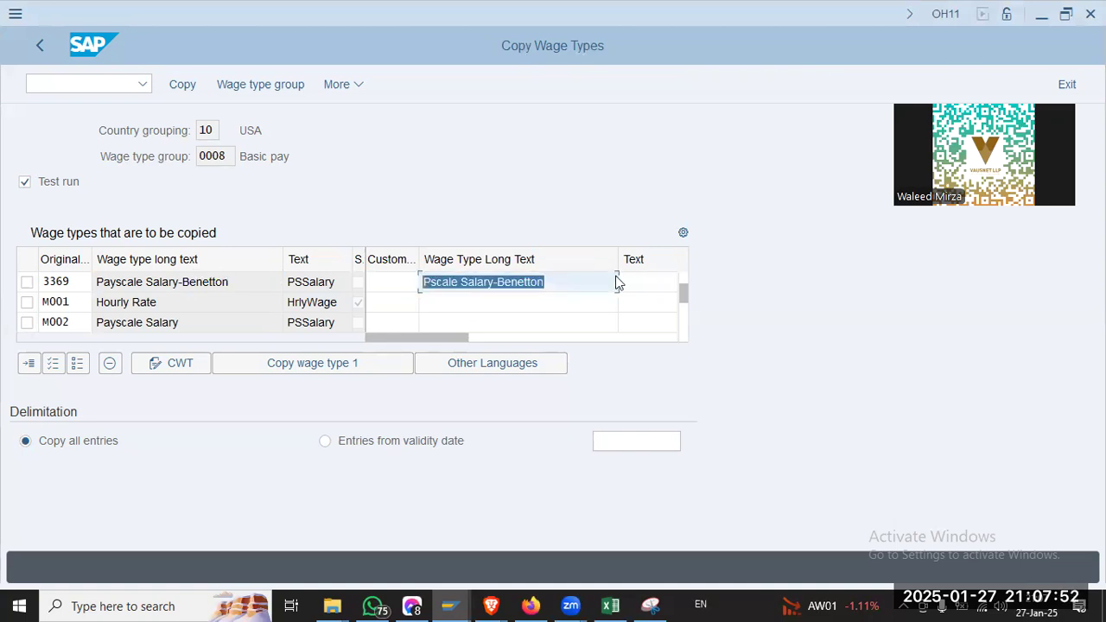
pyautogui.hotkey('ctrl', 'v')
pyautogui.press('Tab')
pyautogui.write('3369-Ben')
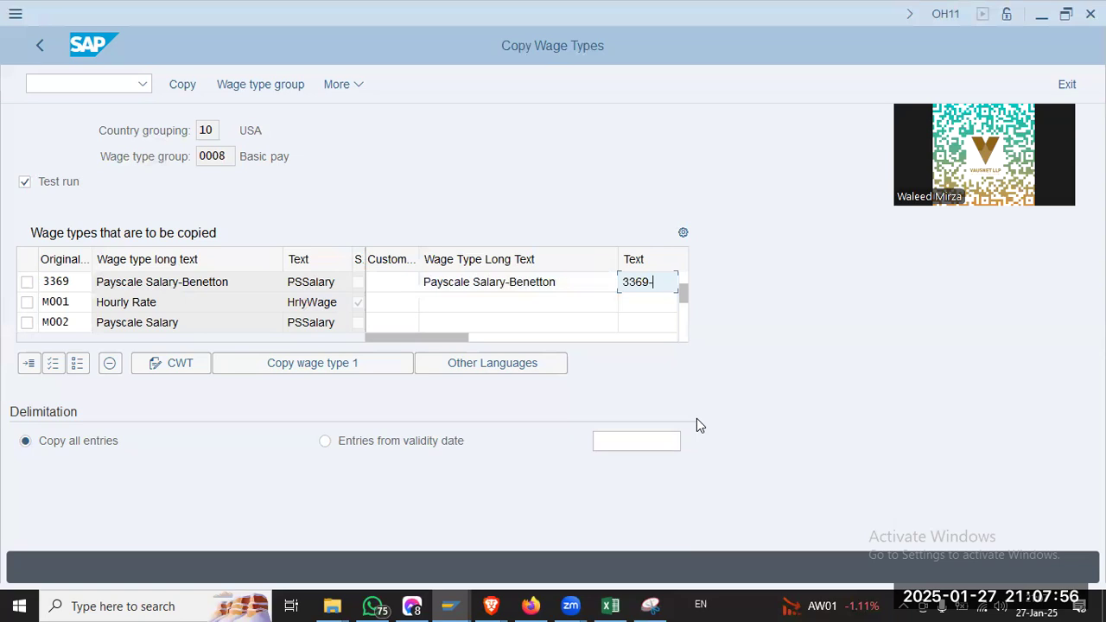
pyautogui.press('BackSpace')
pyautogui.press('BackSpace')
pyautogui.press('BackSpace')
pyautogui.write('BNT')
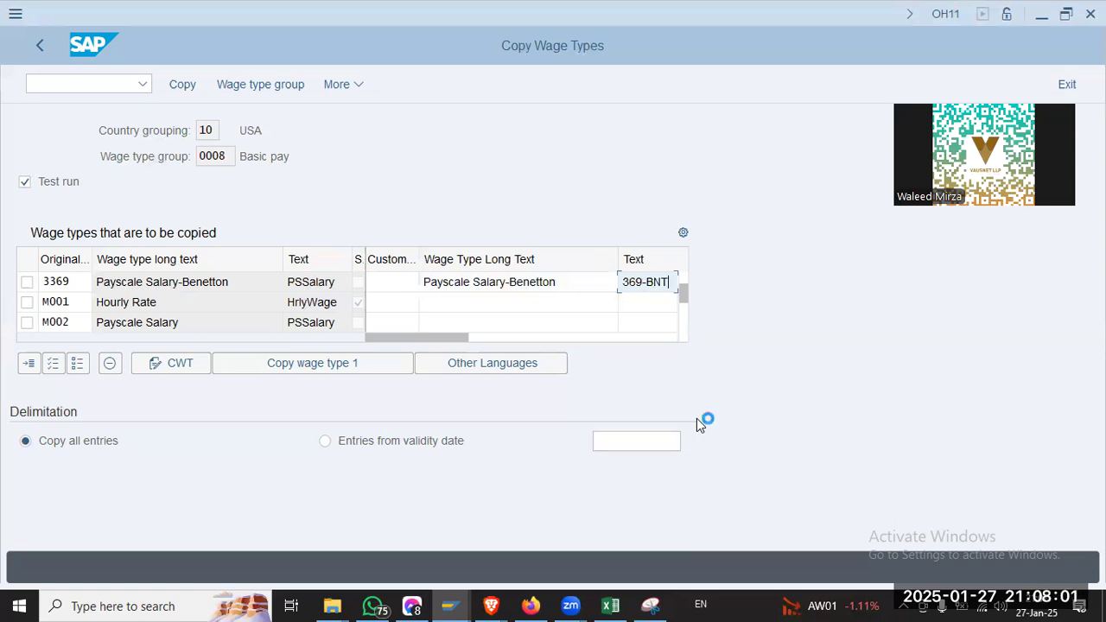